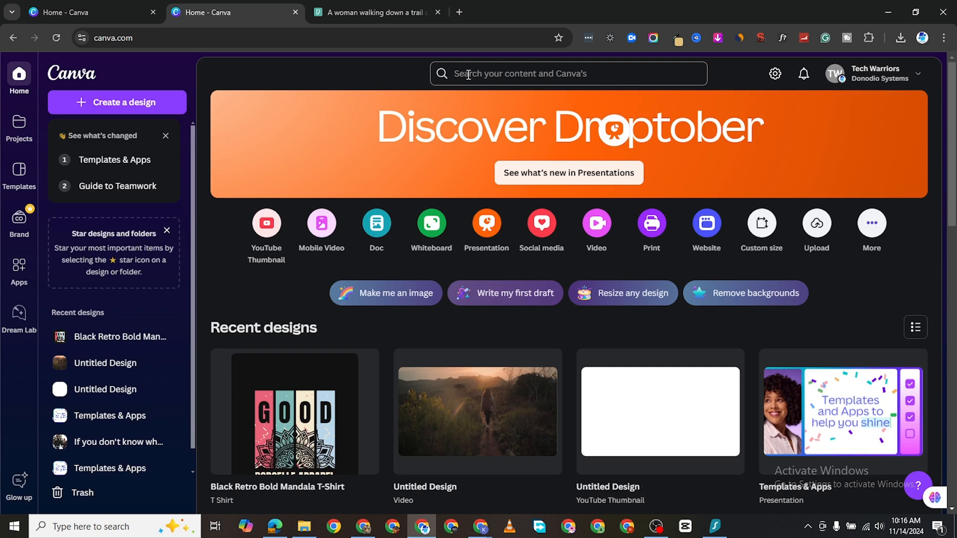
# - Search Canva for 't-shirt' and scroll through the T-shirt mockup template results
pyautogui.click(469, 75)
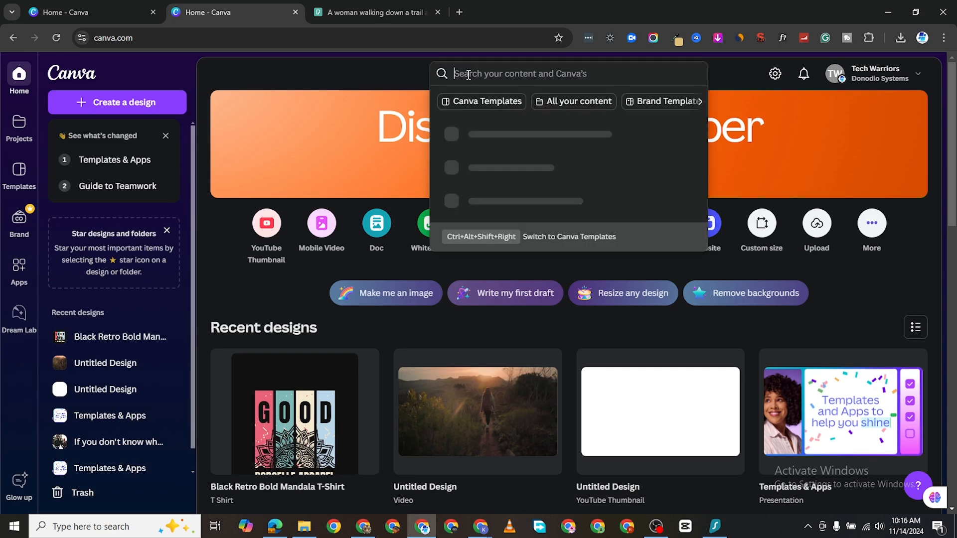
pyautogui.write('t')
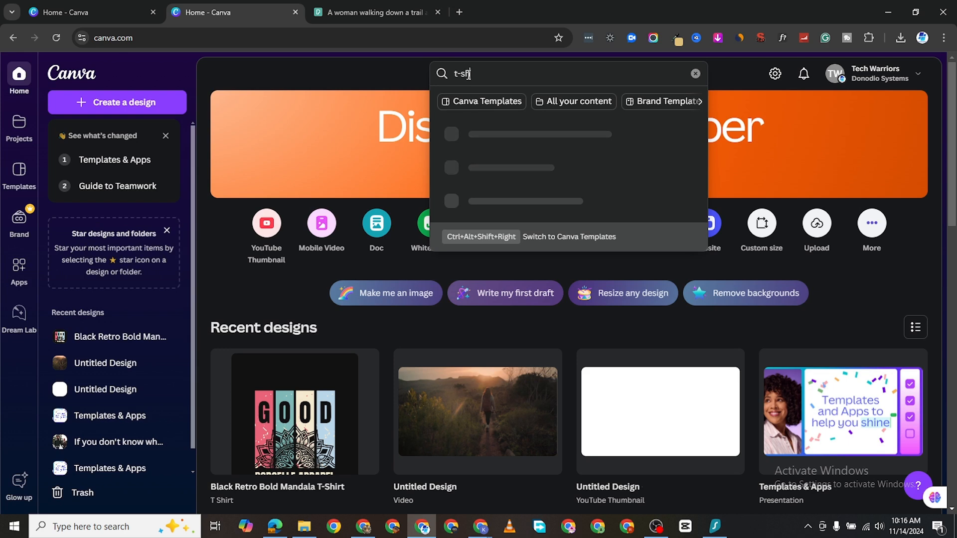
pyautogui.write('-shirt mockup')
pyautogui.press('Return')
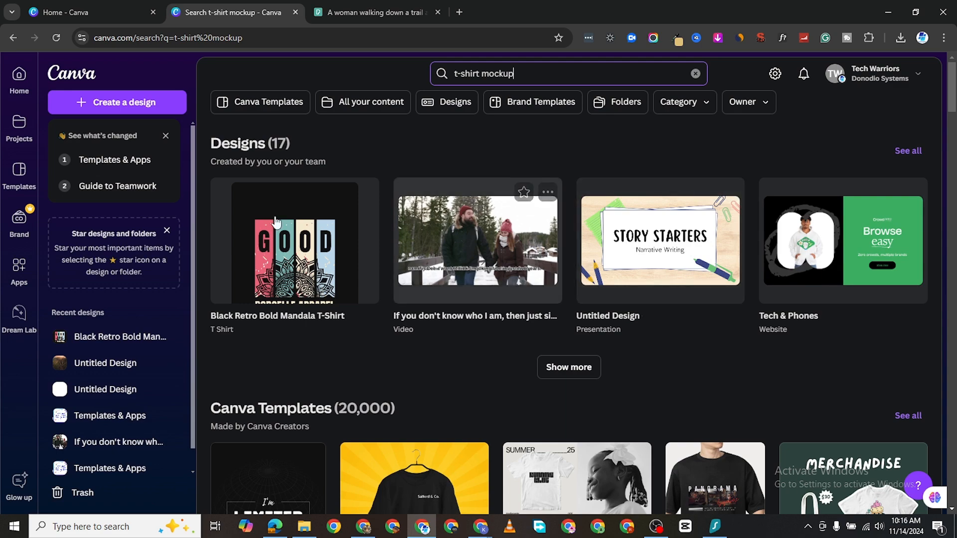
pyautogui.scroll(-1, 287, 243)
pyautogui.scroll(-5, 287, 243)
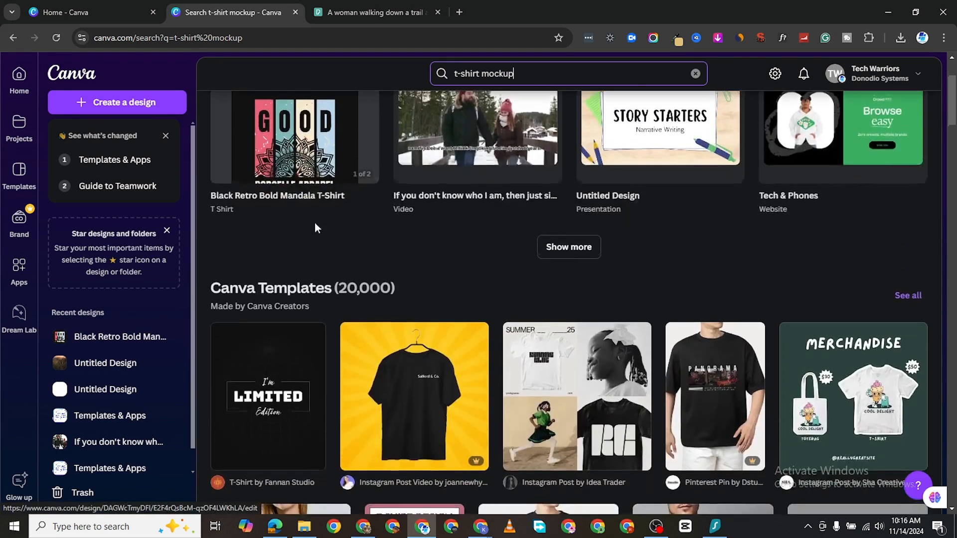
pyautogui.scroll(-5, 463, 353)
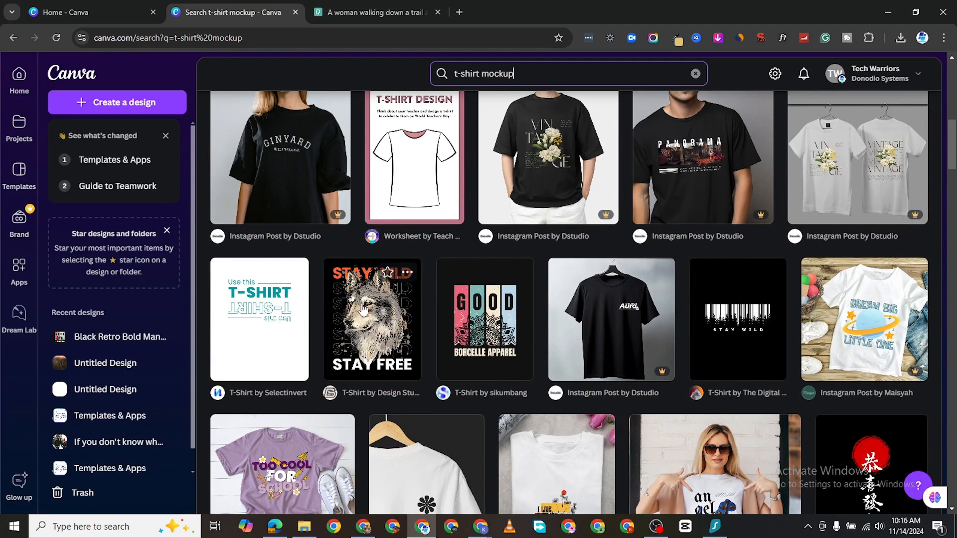
pyautogui.scroll(-1, 789, 252)
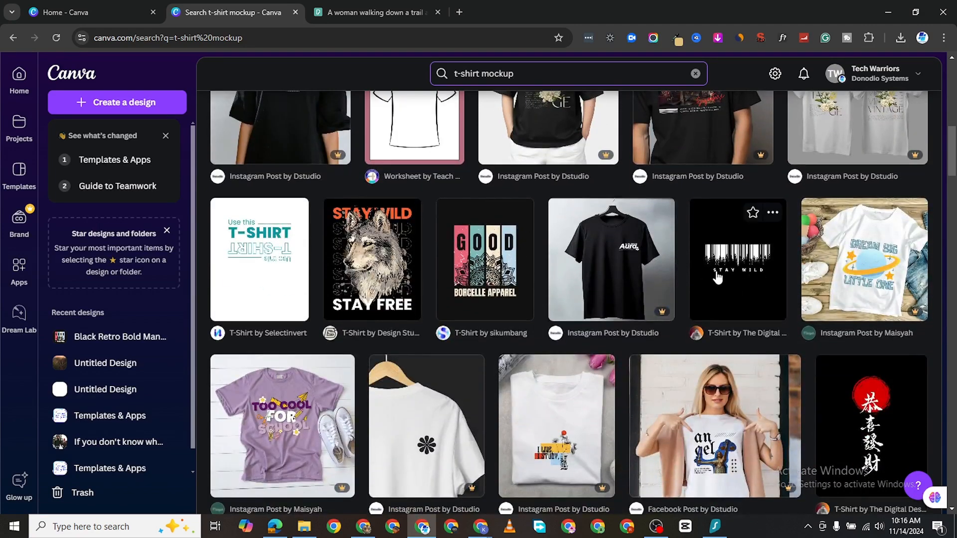
pyautogui.scroll(-6, 581, 301)
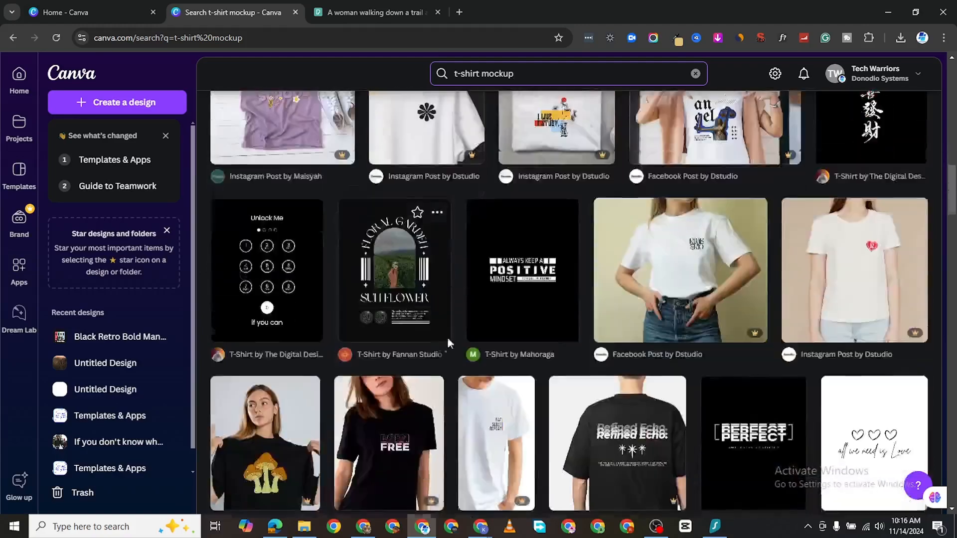
pyautogui.scroll(-1, 397, 219)
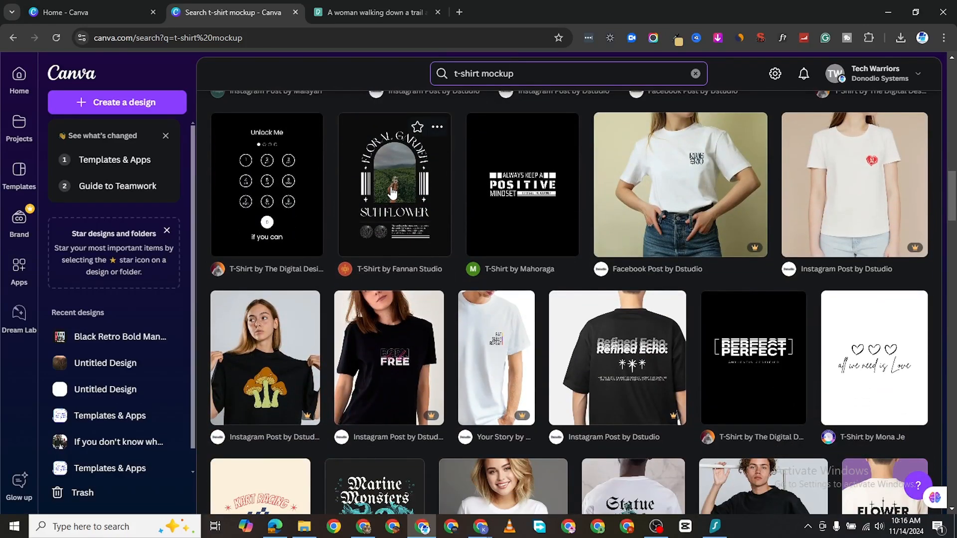
pyautogui.scroll(3, 398, 218)
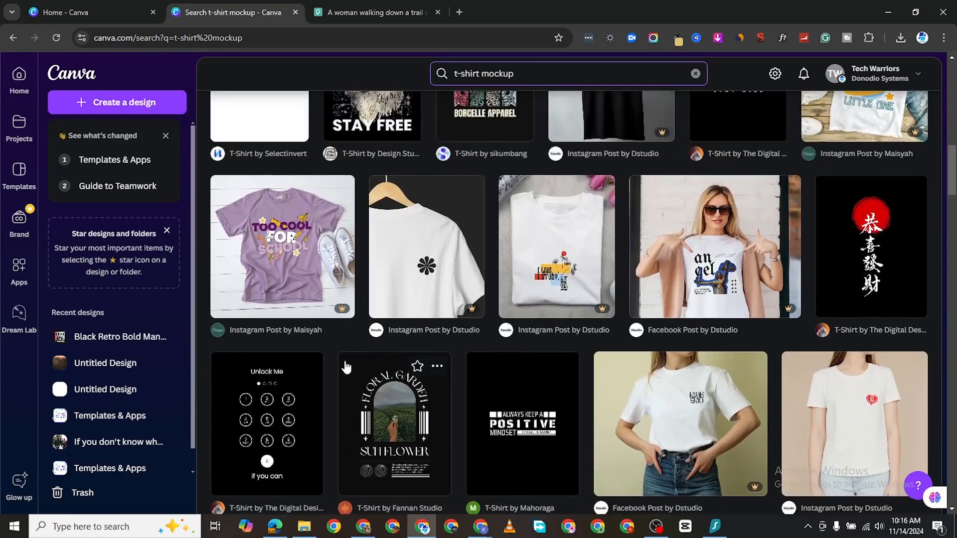
pyautogui.scroll(2, 346, 351)
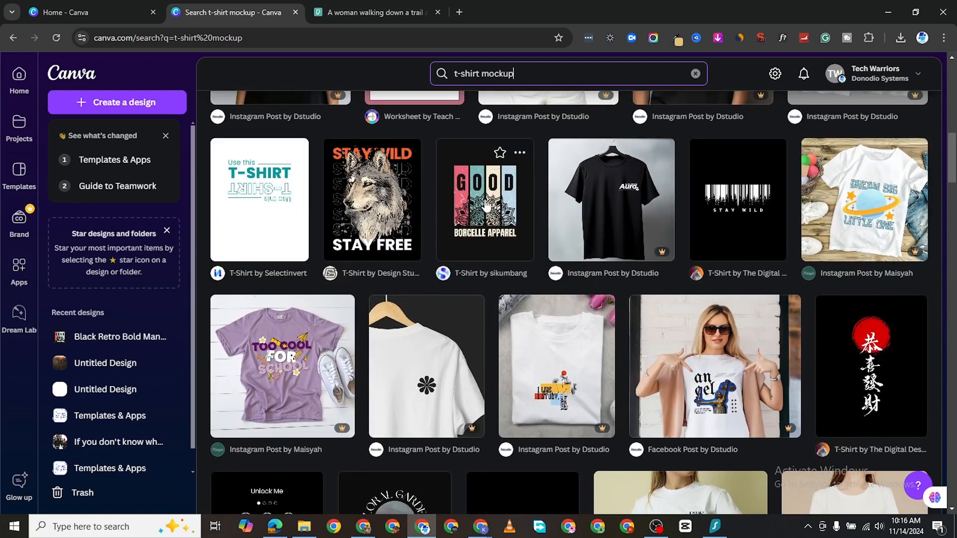
pyautogui.scroll(1, 487, 232)
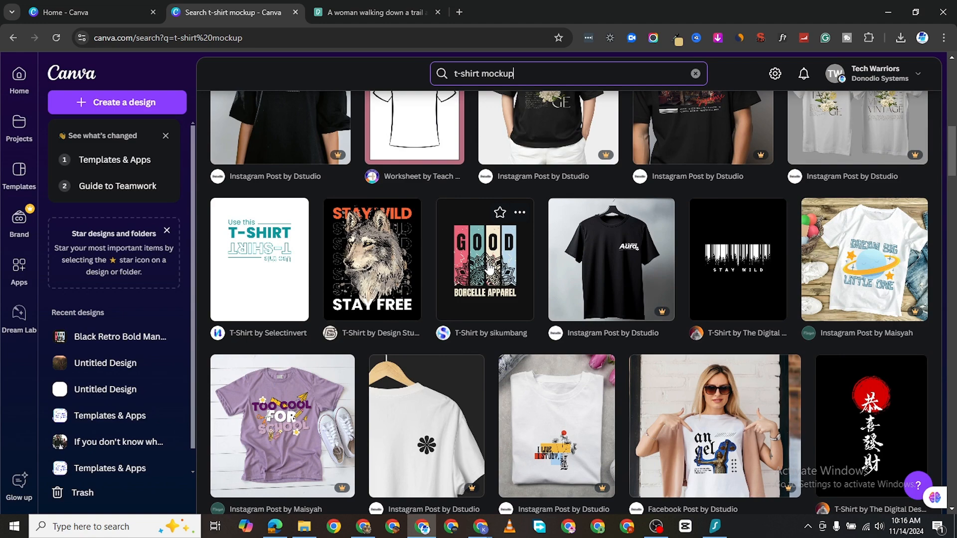
# - Preview the GOOD mandala and Stay Wild wolf t-shirt templates, viewing the wolf shirt's model photos
pyautogui.click(489, 268)
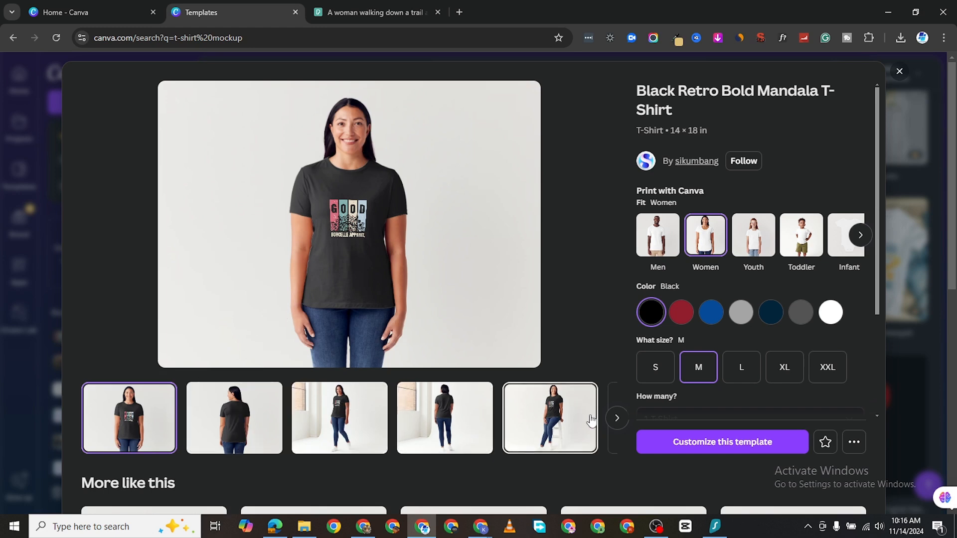
pyautogui.click(900, 72)
pyautogui.scroll(-1, 399, 300)
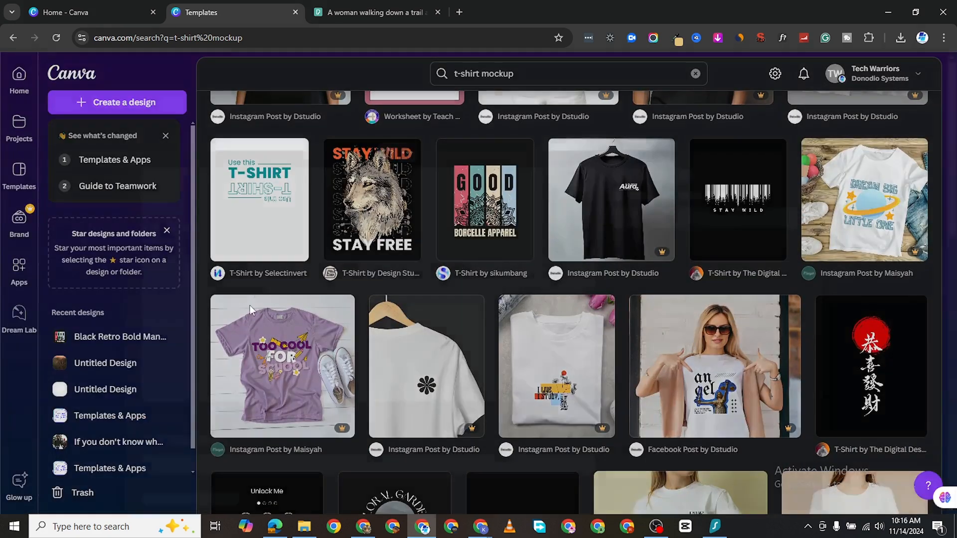
pyautogui.click(251, 308)
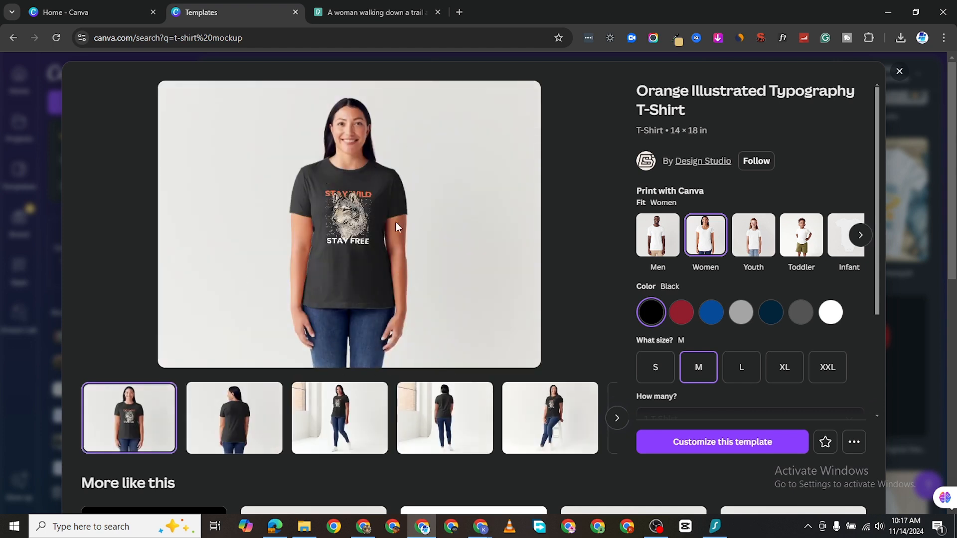
pyautogui.click(262, 437)
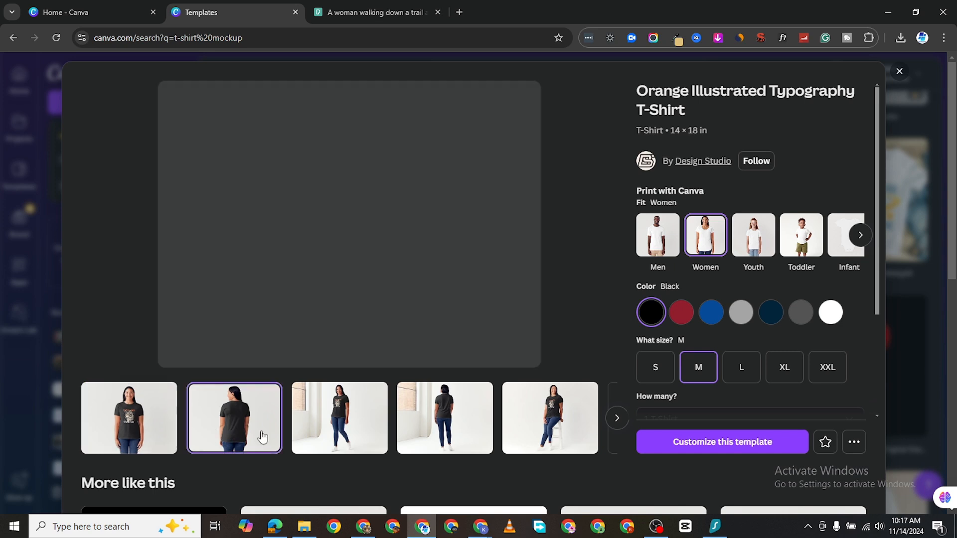
pyautogui.click(317, 419)
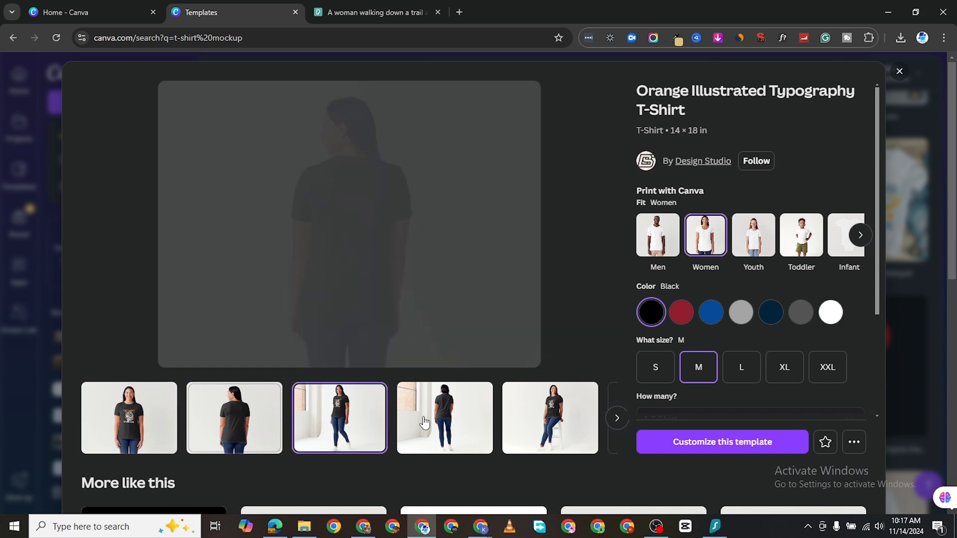
pyautogui.click(438, 421)
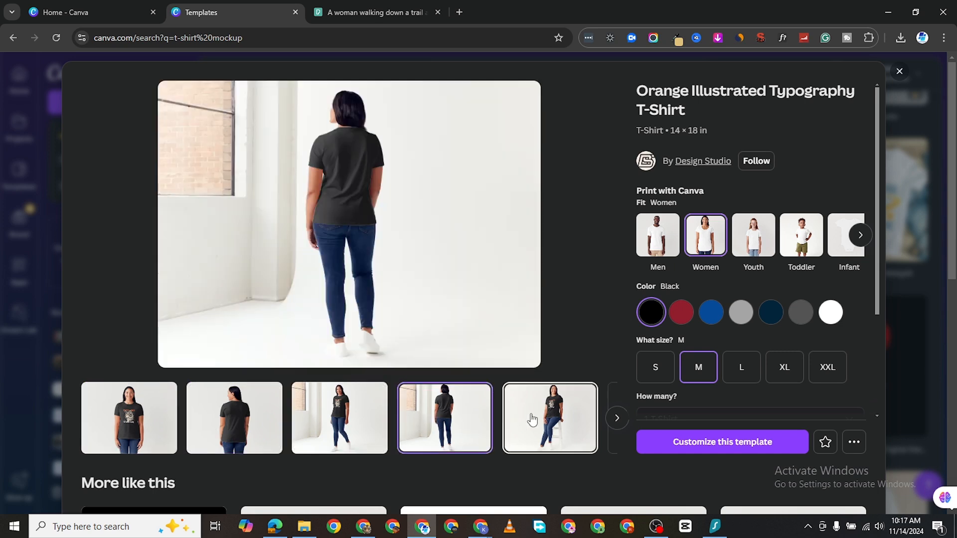
pyautogui.click(549, 419)
# - Close the wolf preview and start customizing the Black Retro Bold Mandala T-Shirt template
pyautogui.click(900, 71)
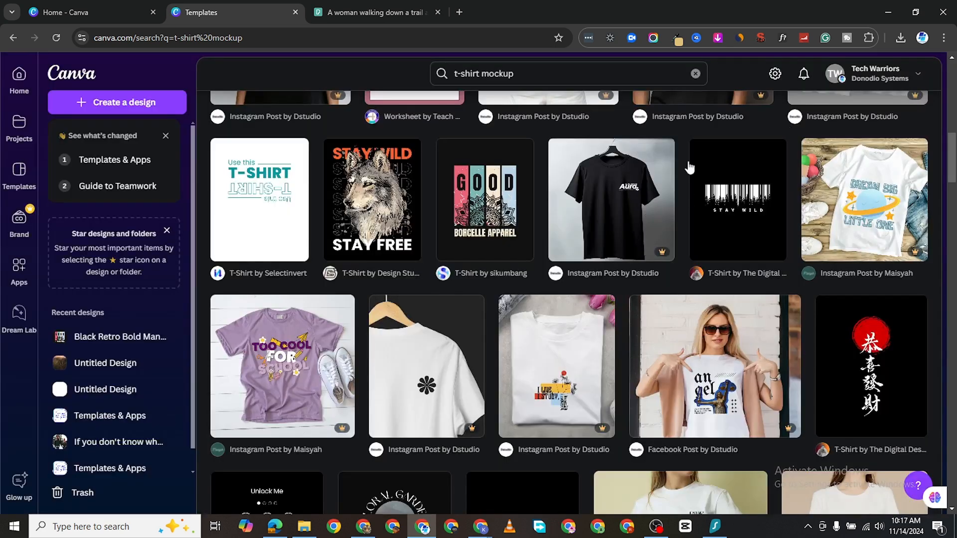
pyautogui.click(486, 234)
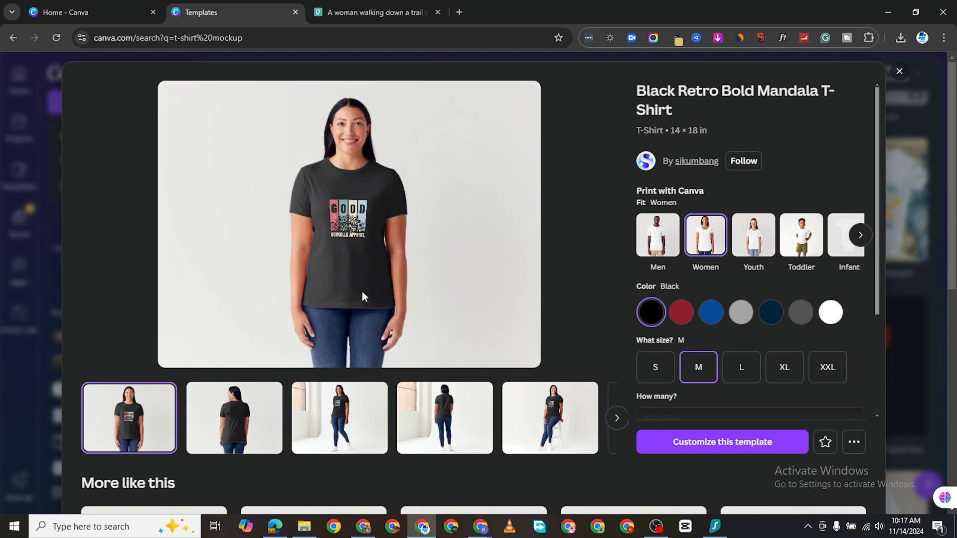
pyautogui.click(721, 444)
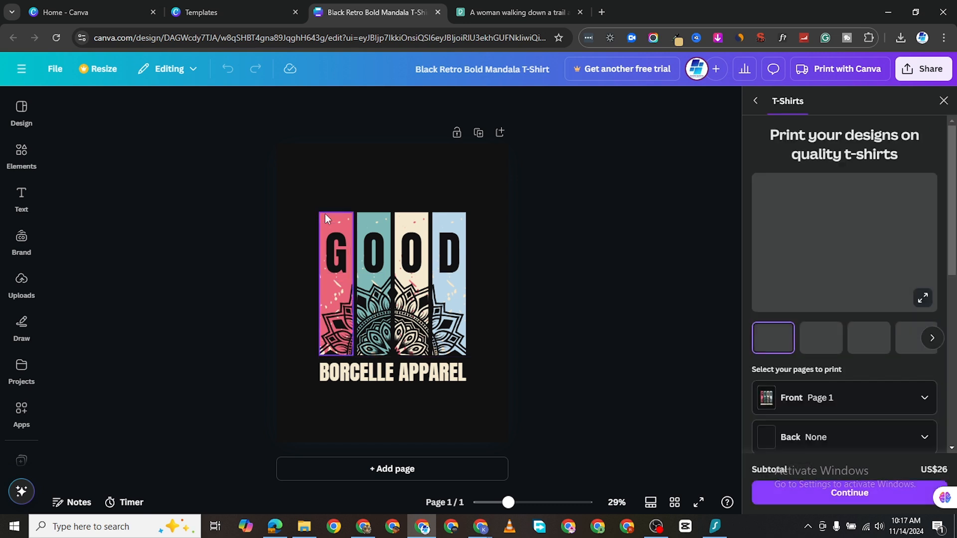
# - Select the pink strip behind the letter G in the design
pyautogui.click(325, 214)
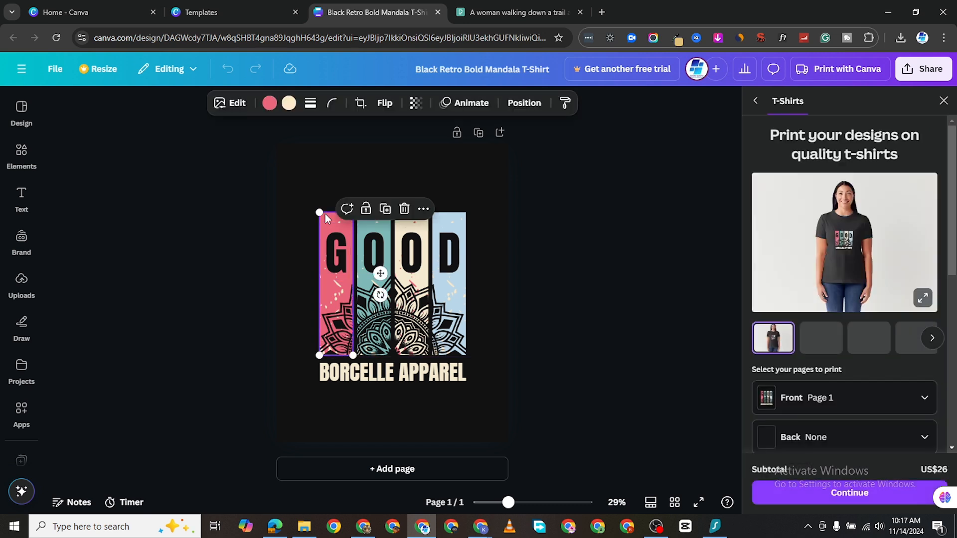
# - Make the strip behind G bright red and the strip behind the first O green
pyautogui.click(269, 104)
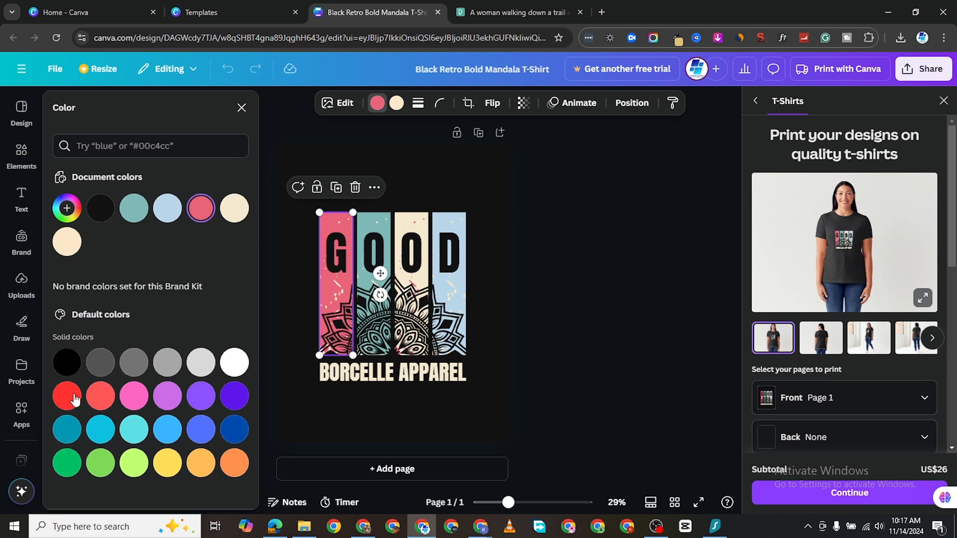
pyautogui.click(75, 399)
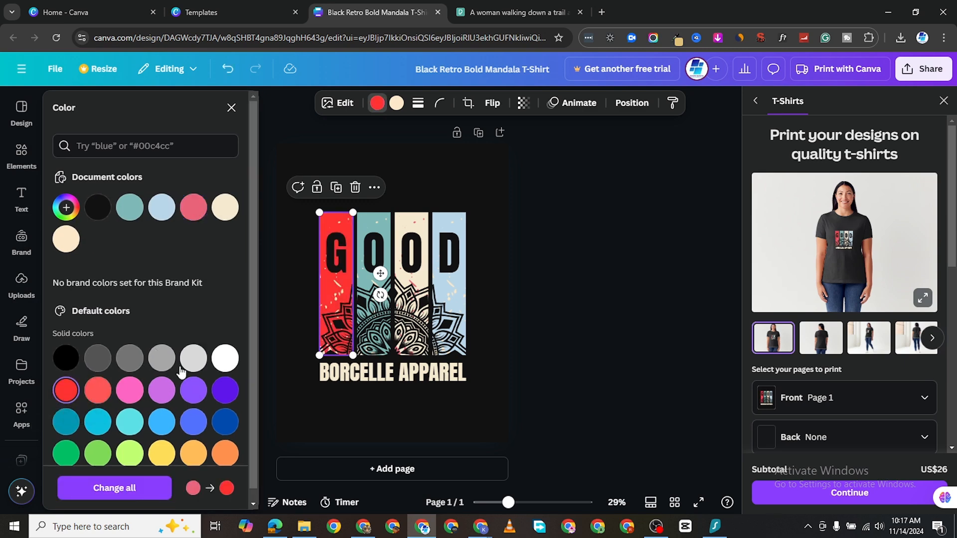
pyautogui.click(367, 220)
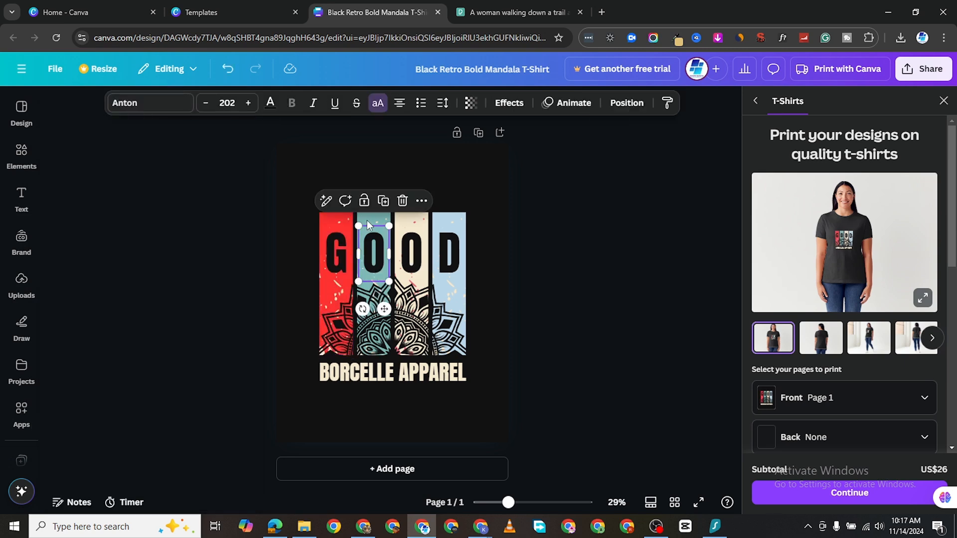
pyautogui.click(359, 217)
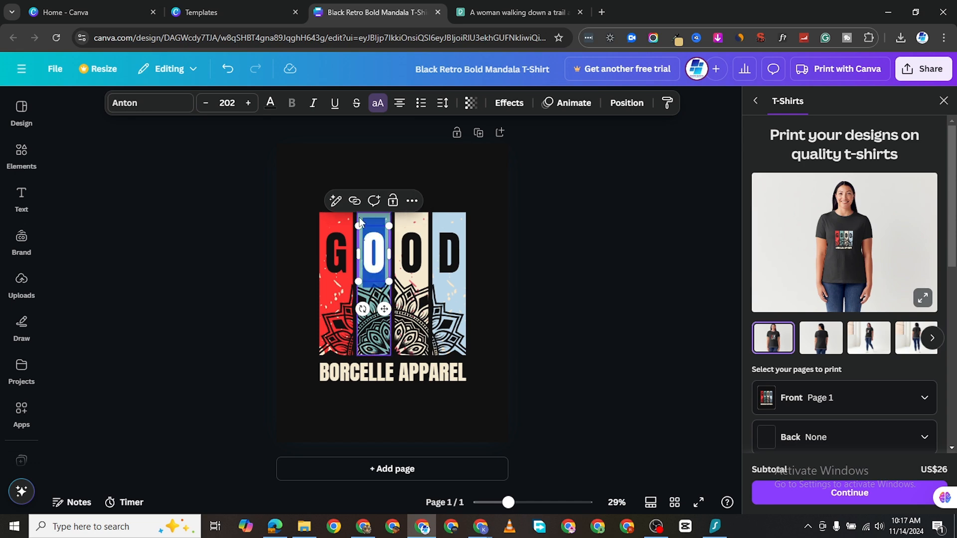
pyautogui.click(268, 105)
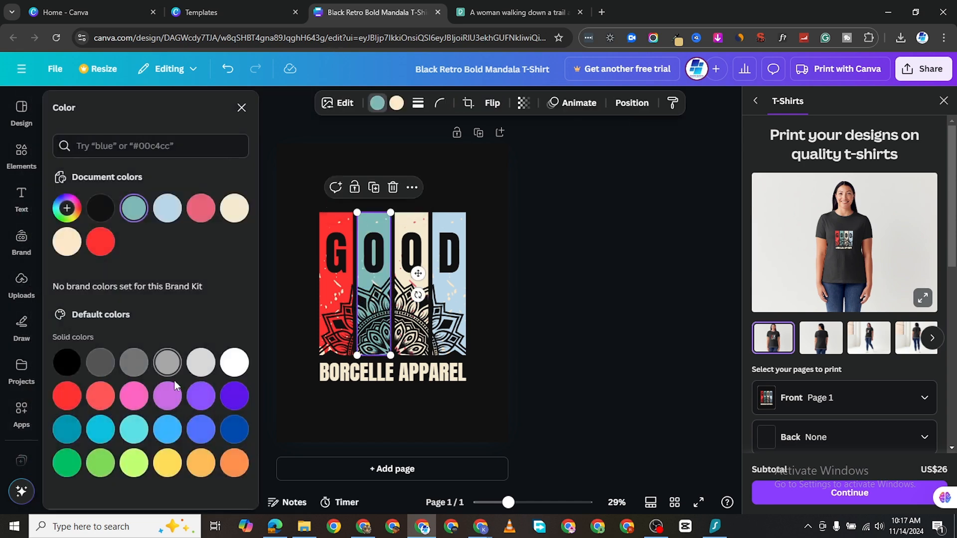
pyautogui.click(72, 464)
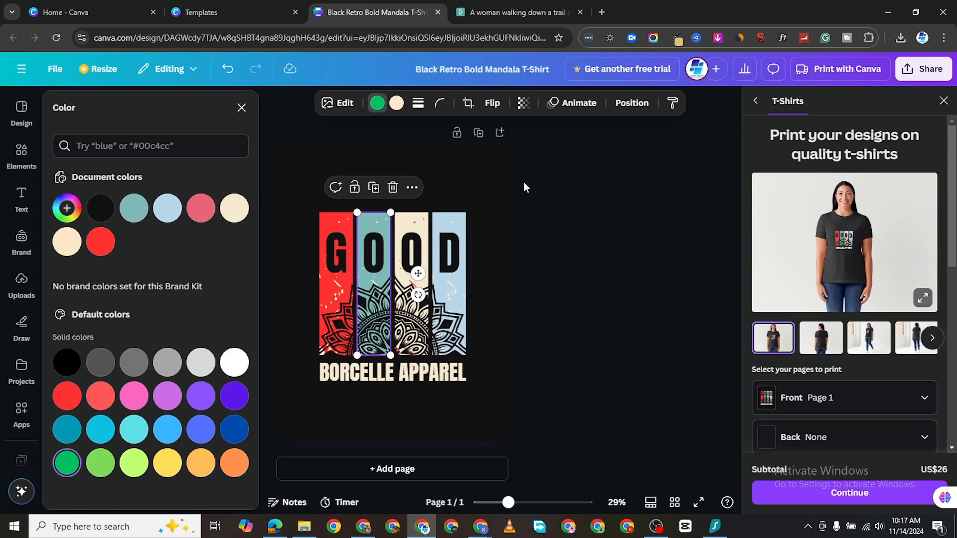
# - Make the strip behind the second O yellow and the strip behind D royal blue
pyautogui.click(414, 218)
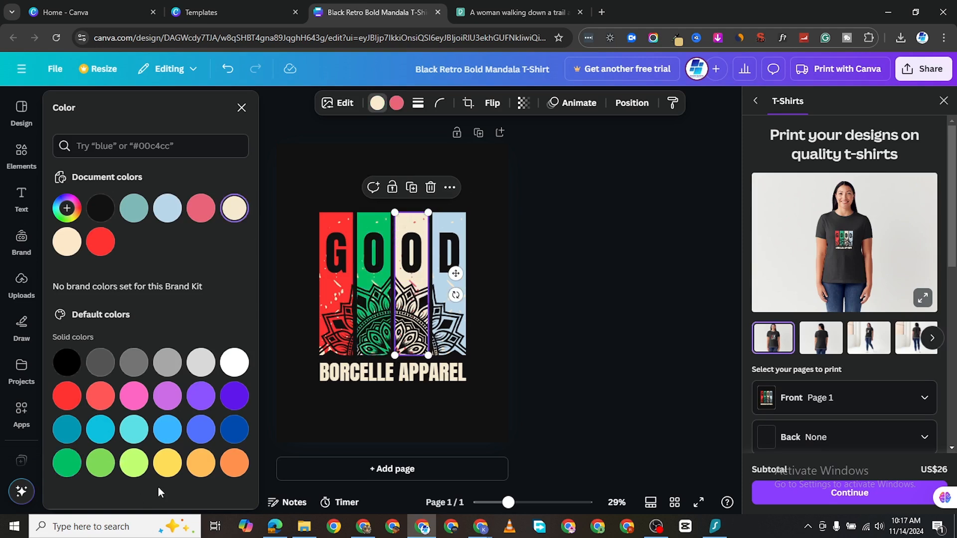
pyautogui.click(168, 463)
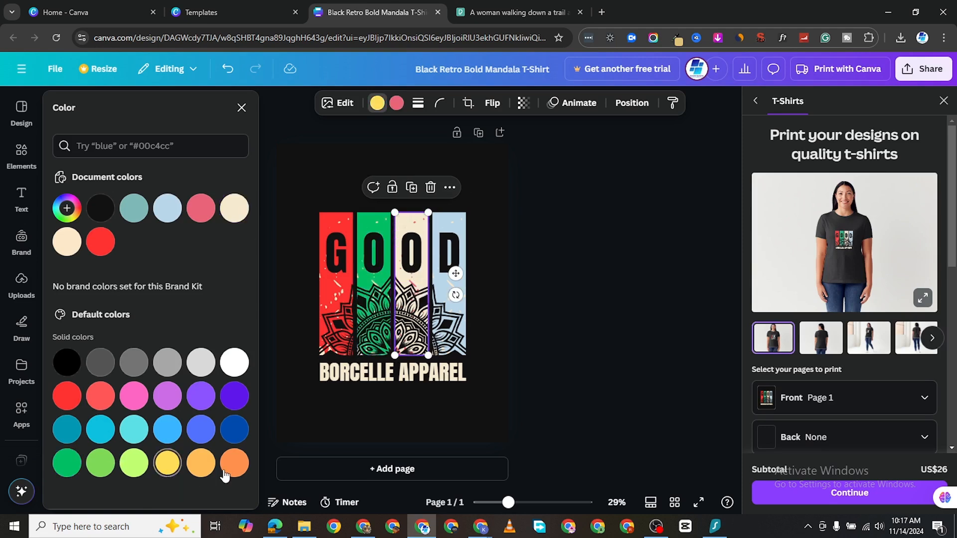
pyautogui.click(457, 217)
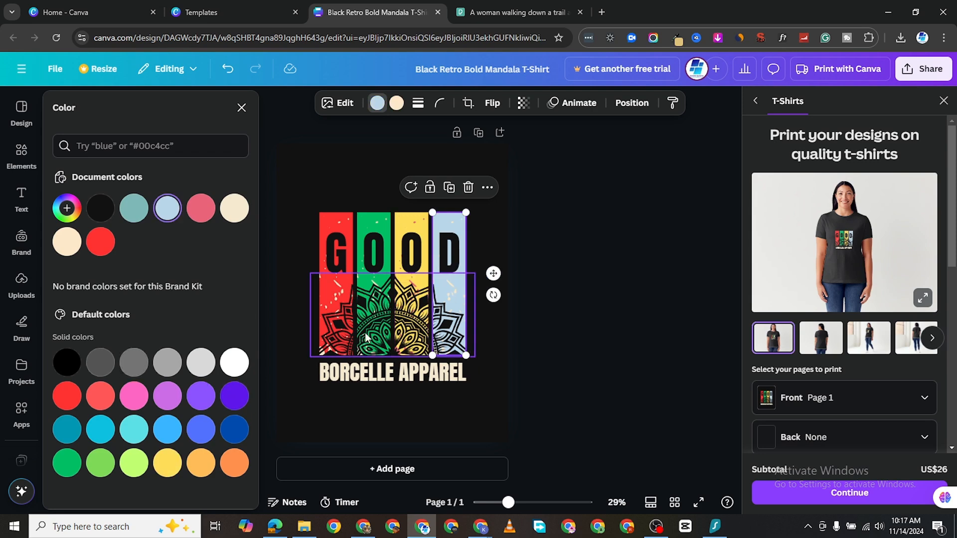
pyautogui.click(201, 429)
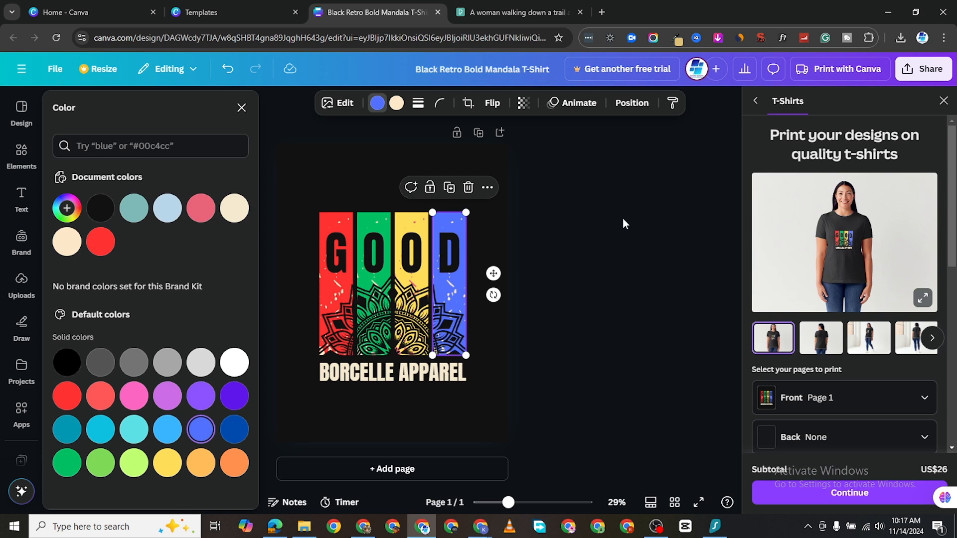
pyautogui.click(309, 174)
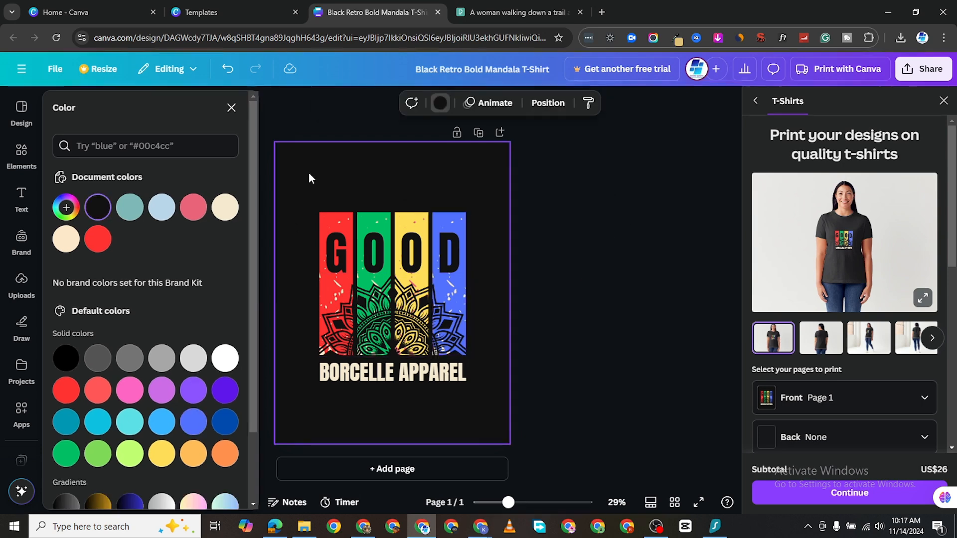
# - Set the page background to pure black and the BORCELLE APPAREL text to white
pyautogui.click(442, 104)
pyautogui.click(66, 358)
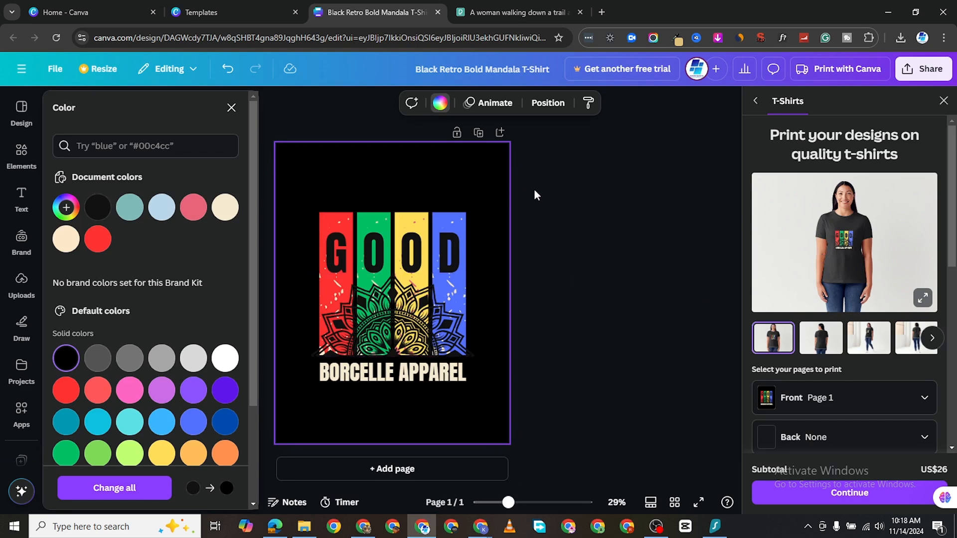
pyautogui.click(410, 378)
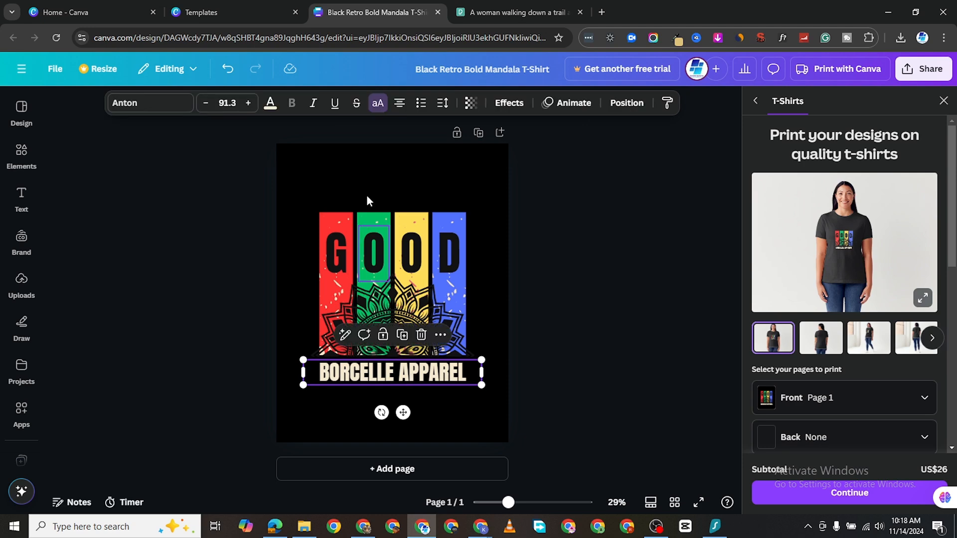
pyautogui.click(271, 105)
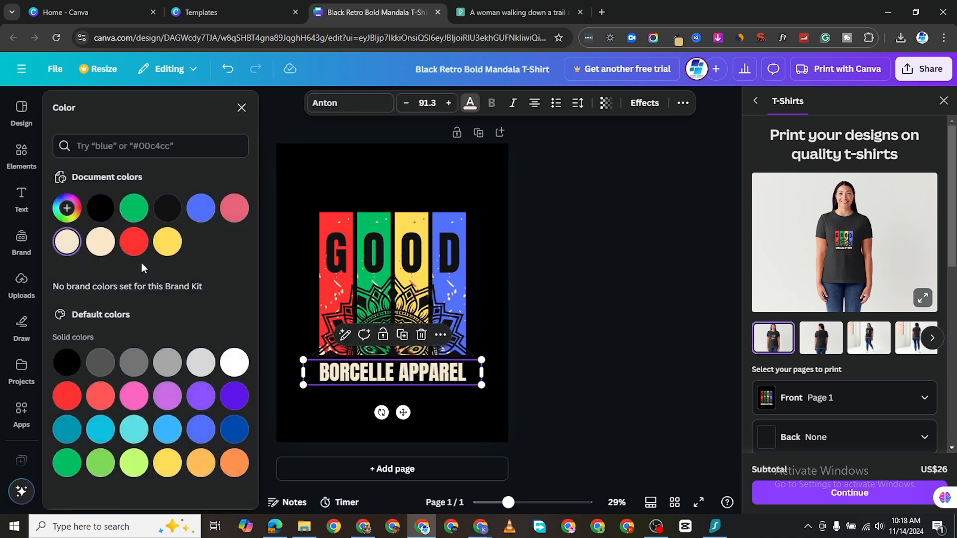
pyautogui.click(232, 364)
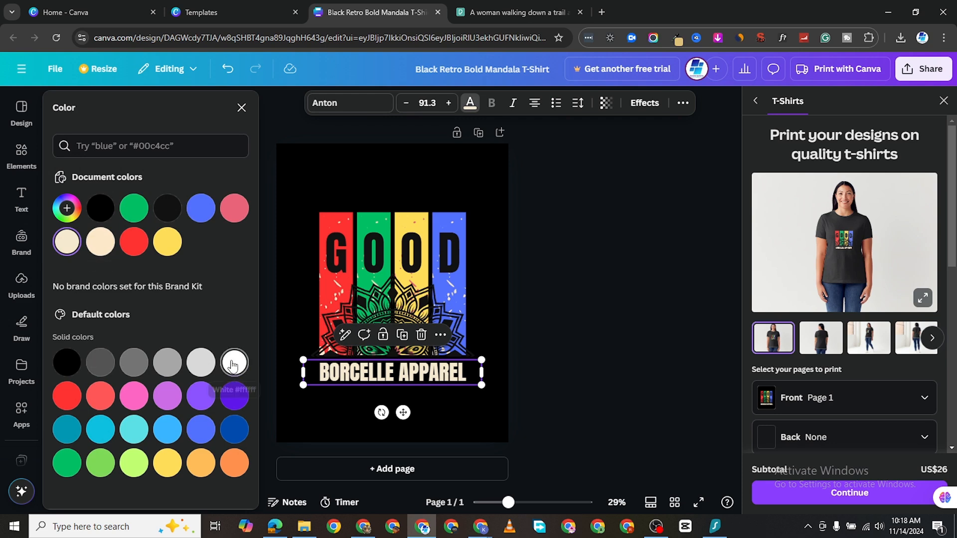
pyautogui.press('Escape')
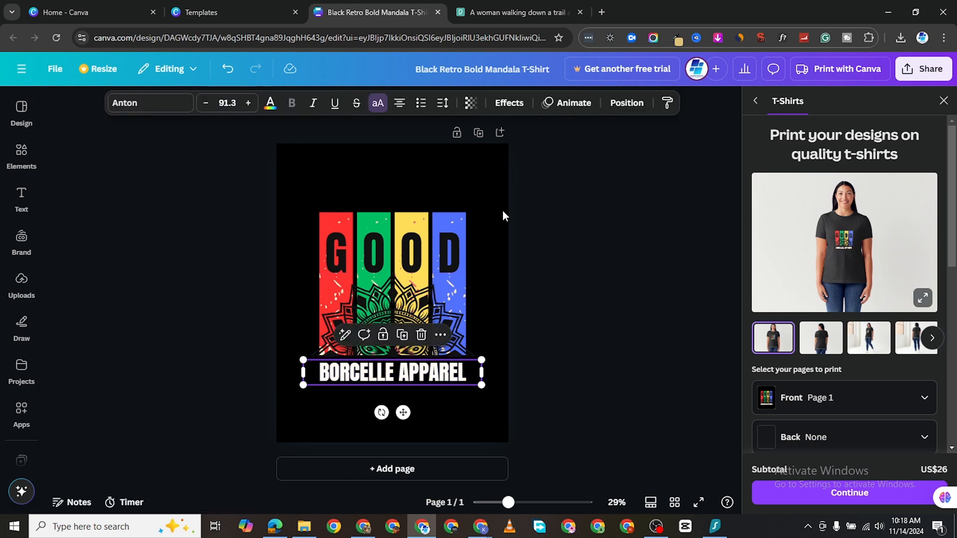
# - Download the design as a PNG, confirm it in Chrome's downloads, then show the Uploads library
pyautogui.click(909, 70)
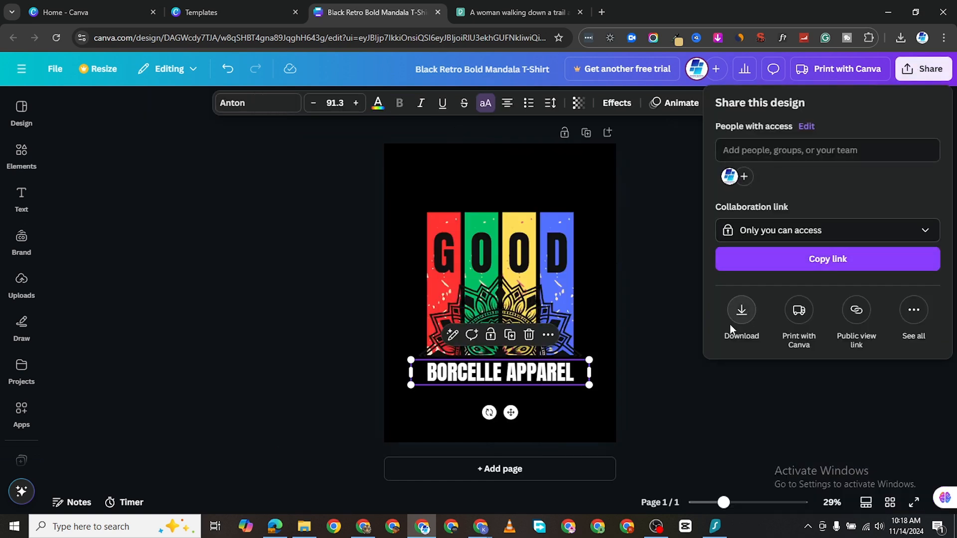
pyautogui.click(741, 313)
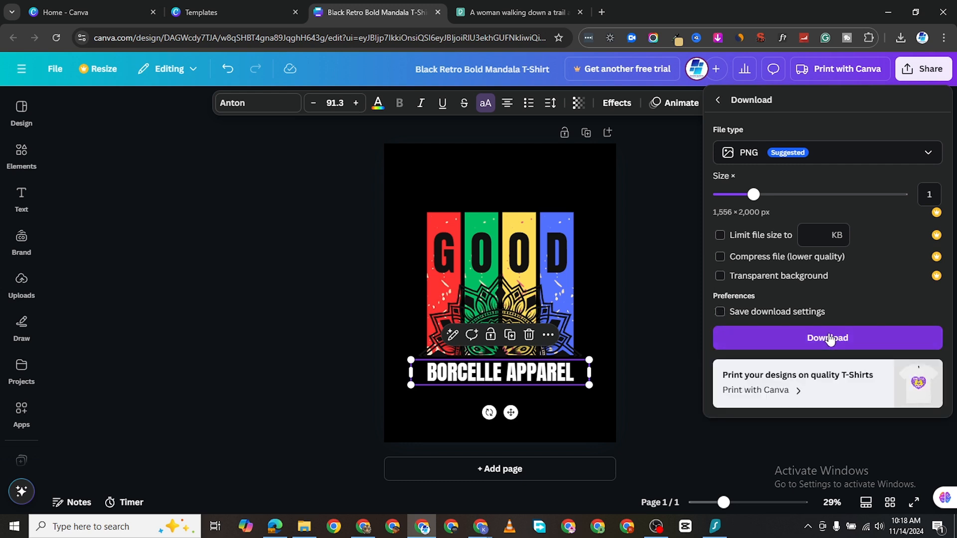
pyautogui.click(829, 340)
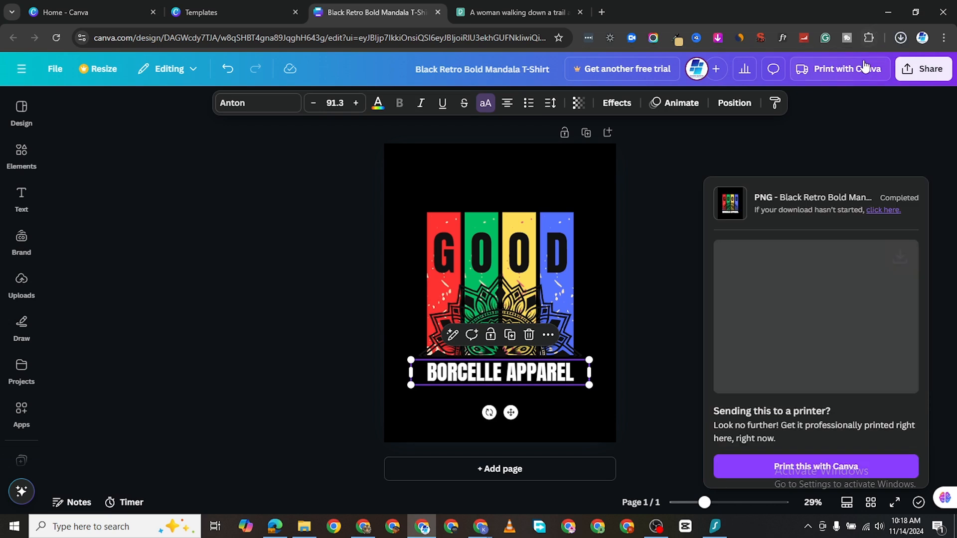
pyautogui.click(900, 39)
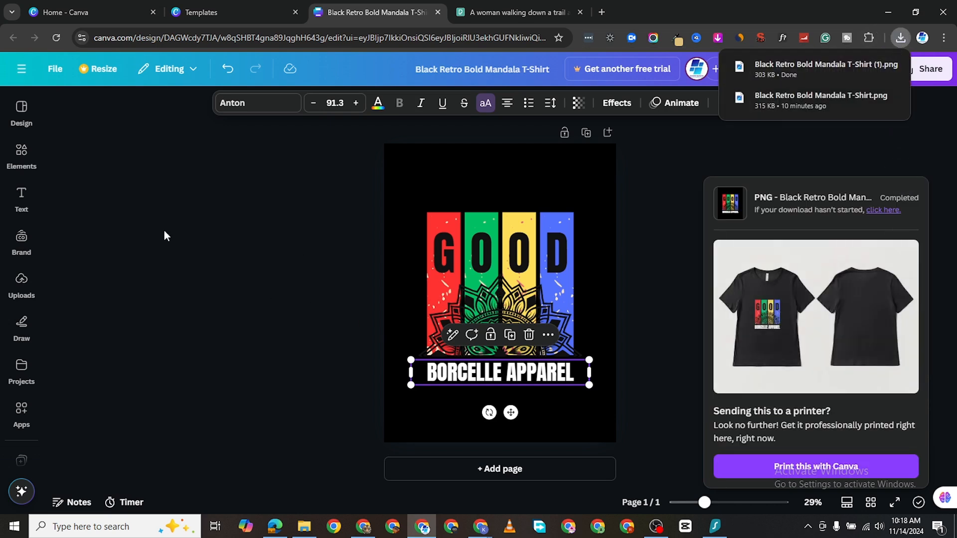
pyautogui.click(21, 279)
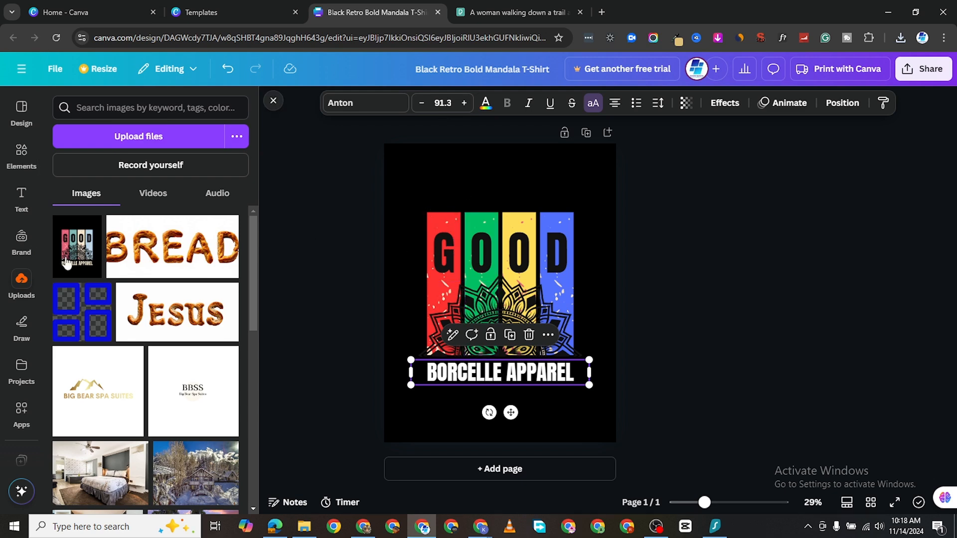
pyautogui.click(93, 228)
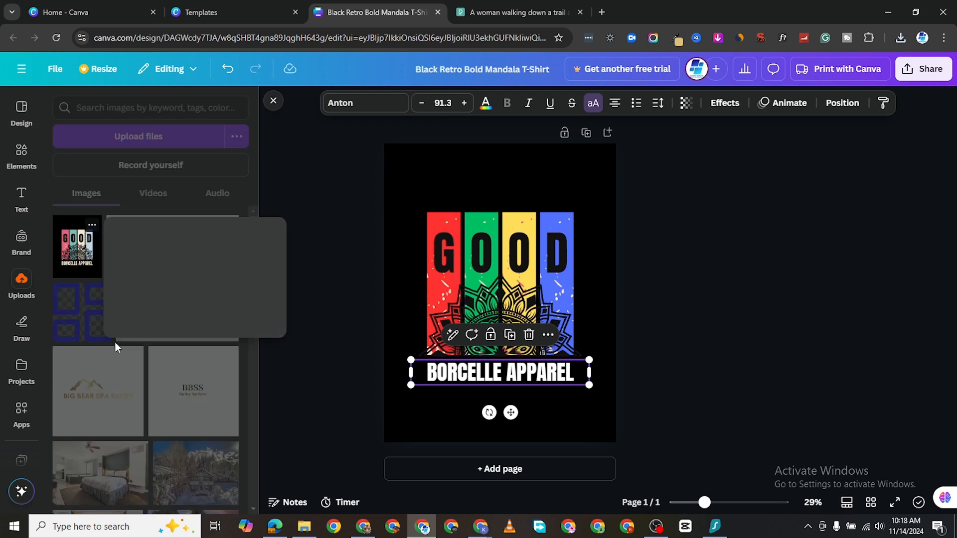
pyautogui.click(154, 348)
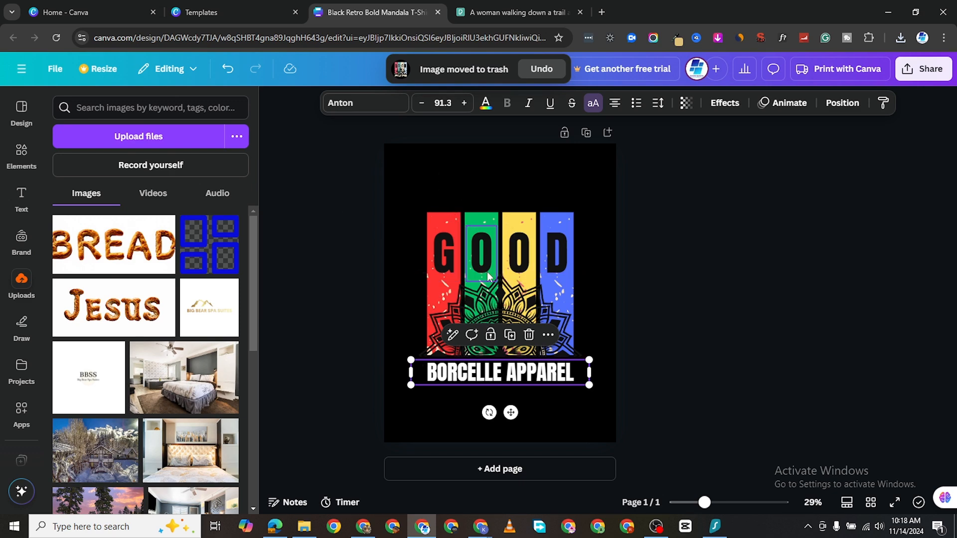
pyautogui.hotkey('ctrl', 'z')
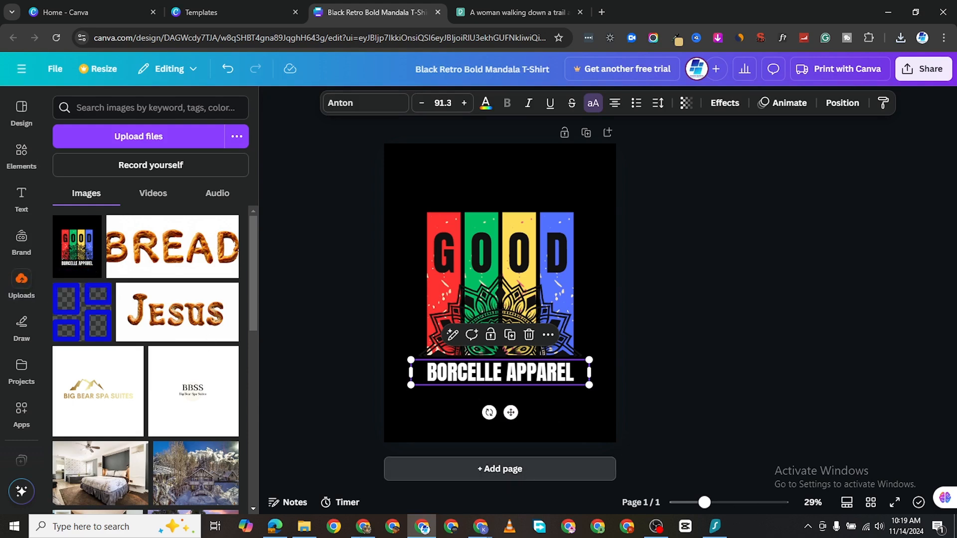
# - Add Page 2, insert the uploaded GOOD Borcelle Apparel PNG, and enlarge it to cover the page
pyautogui.click(468, 469)
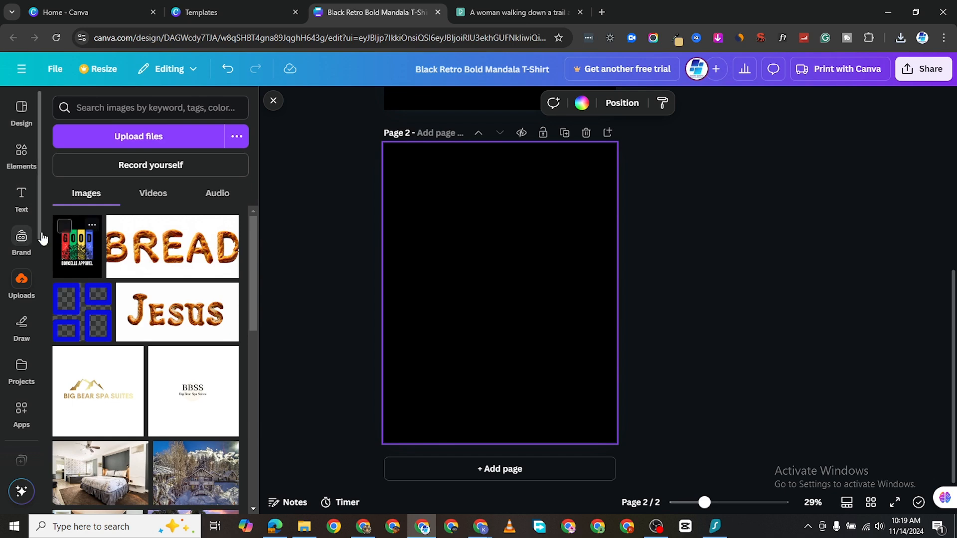
pyautogui.click(72, 259)
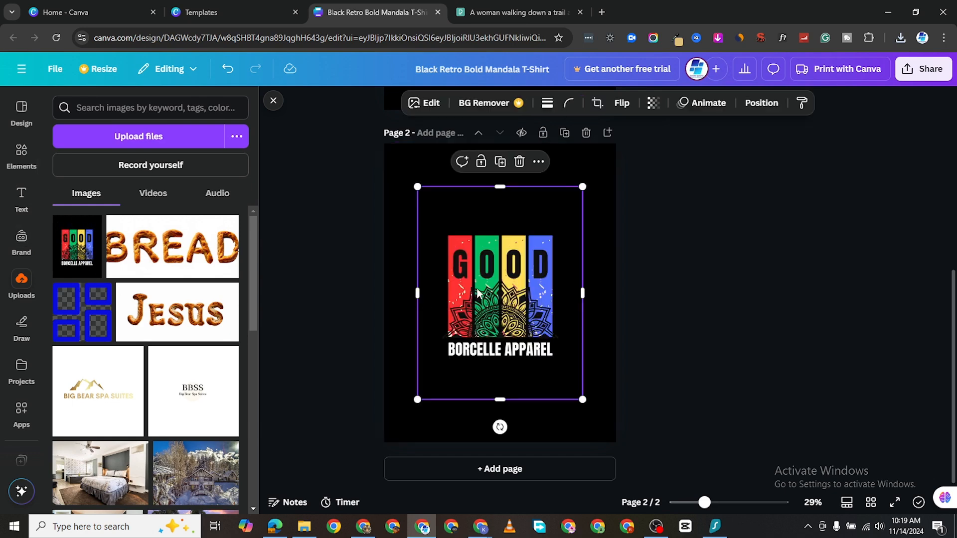
pyautogui.moveTo(482, 287); pyautogui.dragTo(450, 238)
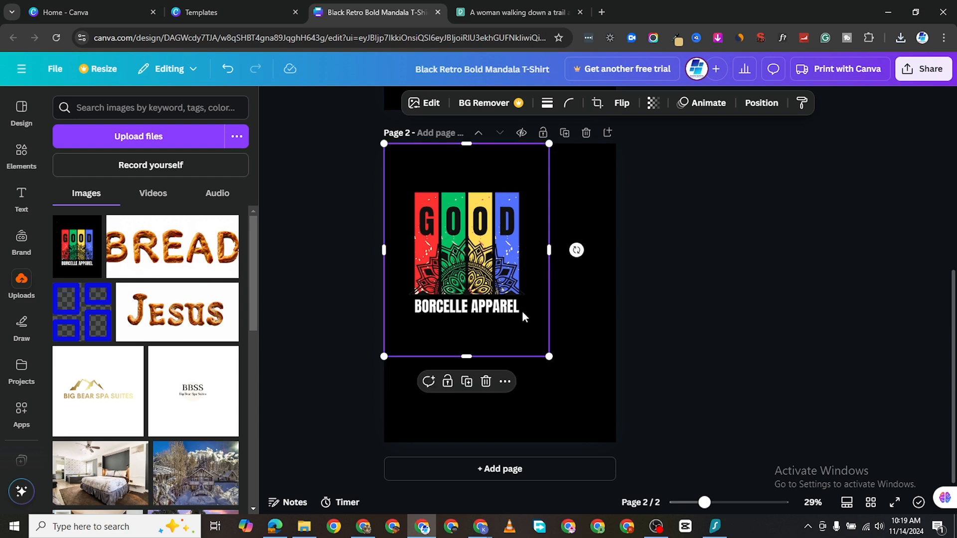
pyautogui.moveTo(549, 356); pyautogui.dragTo(636, 427)
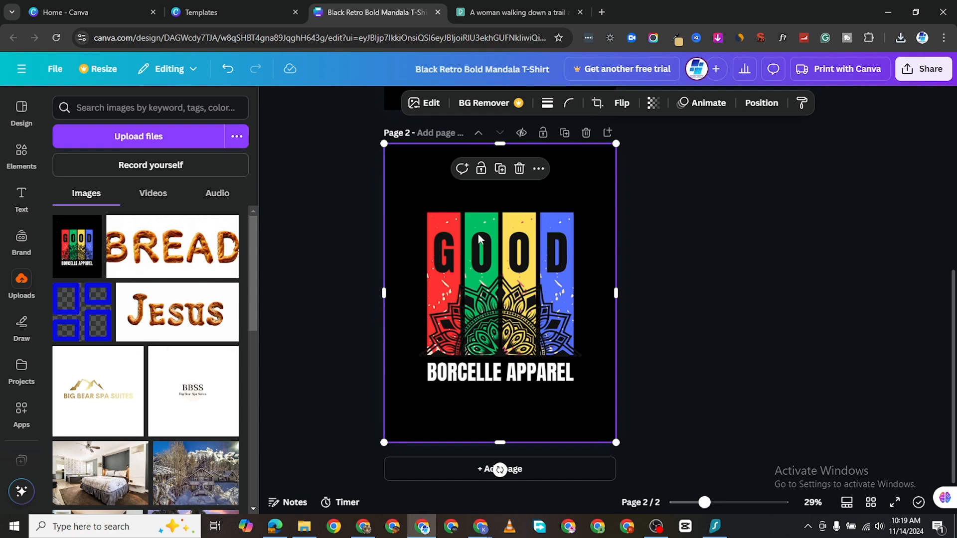
# - Open the Mockups app from the image's editing options
pyautogui.click(429, 105)
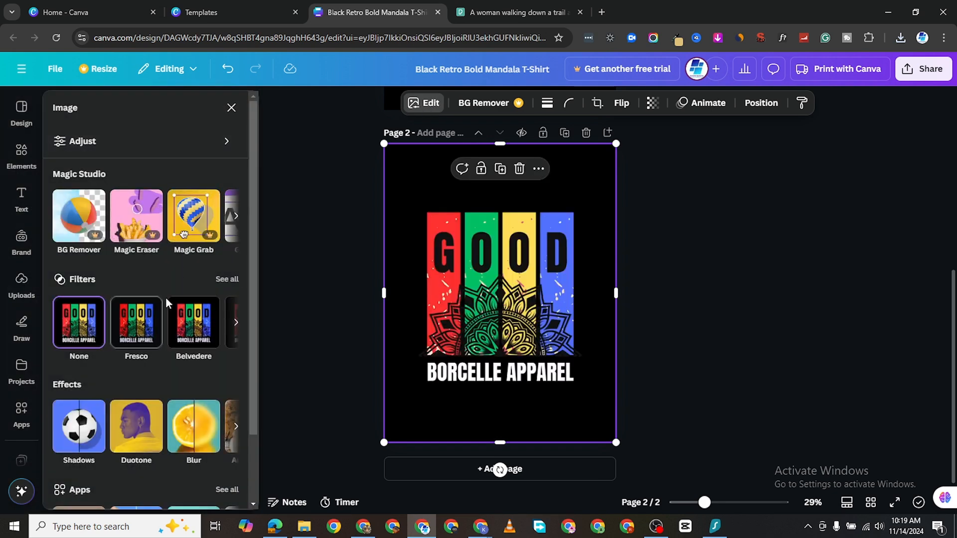
pyautogui.scroll(-2, 166, 359)
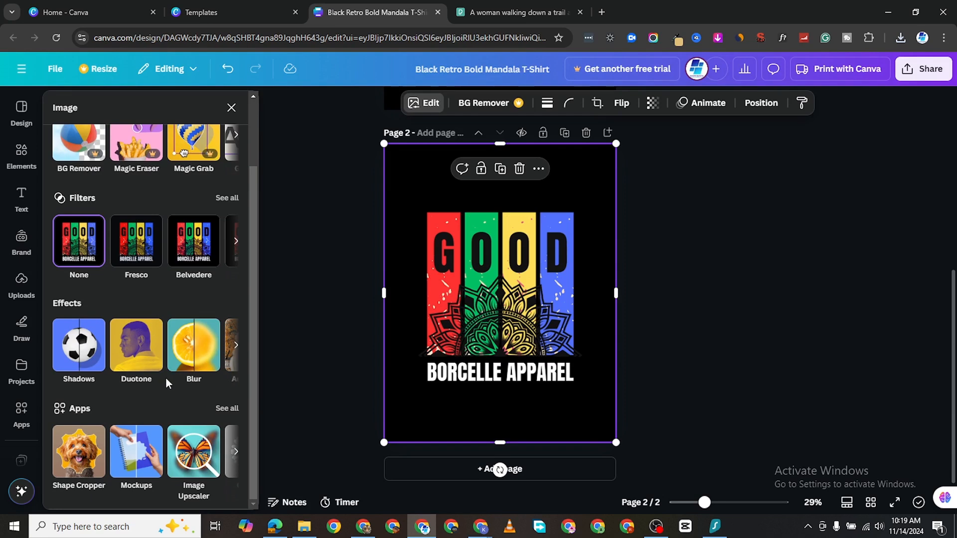
pyautogui.scroll(2, 136, 210)
pyautogui.scroll(-2, 180, 443)
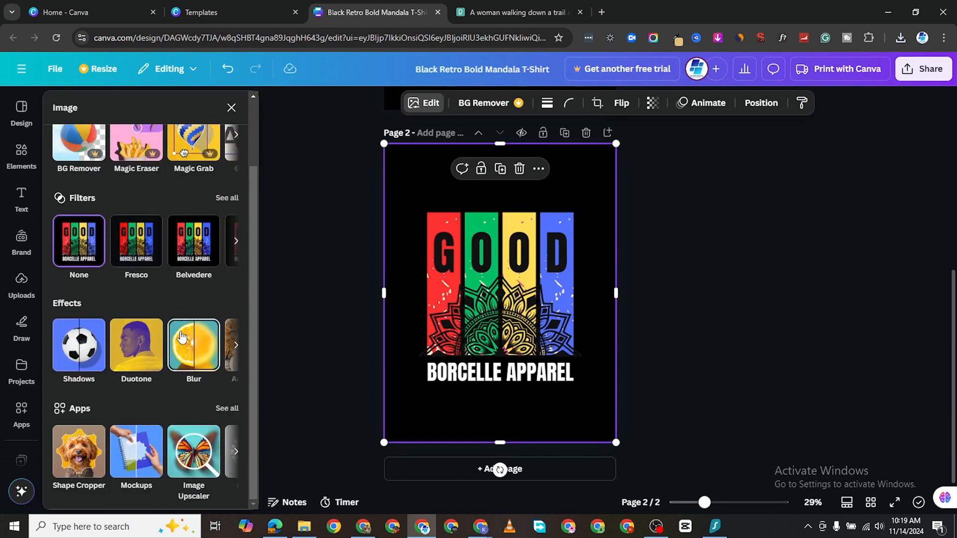
pyautogui.click(225, 409)
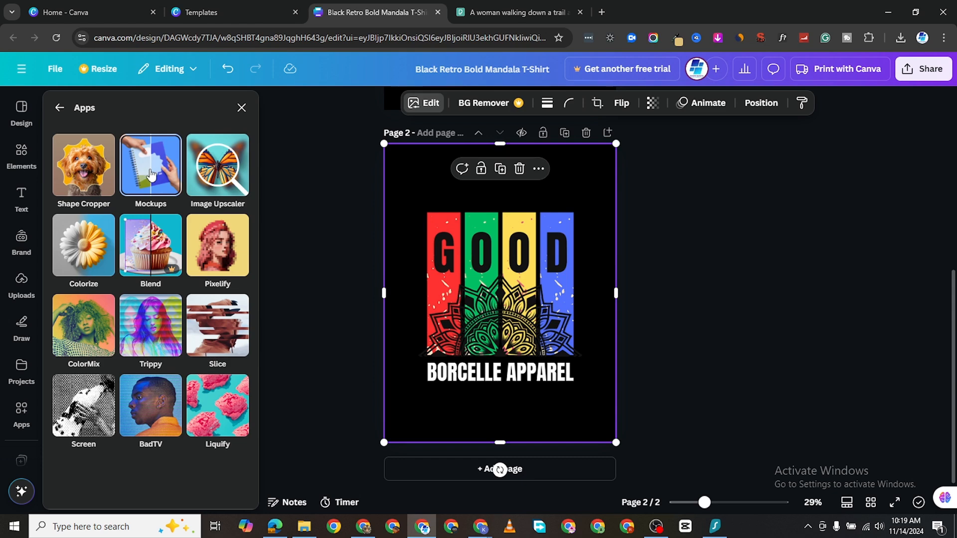
pyautogui.click(151, 175)
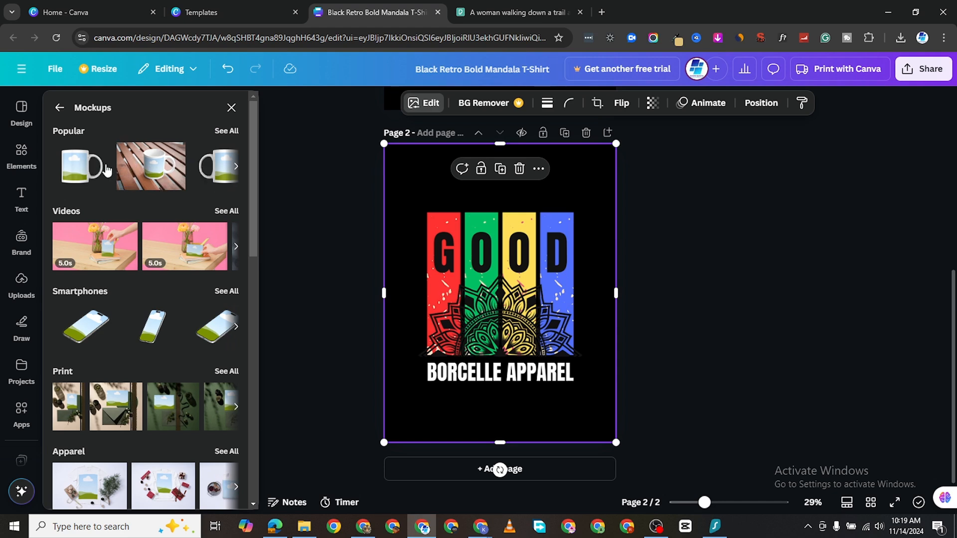
# - Open the Apparel mockups collection and browse its model-worn T-shirt photos
pyautogui.scroll(-4, 163, 356)
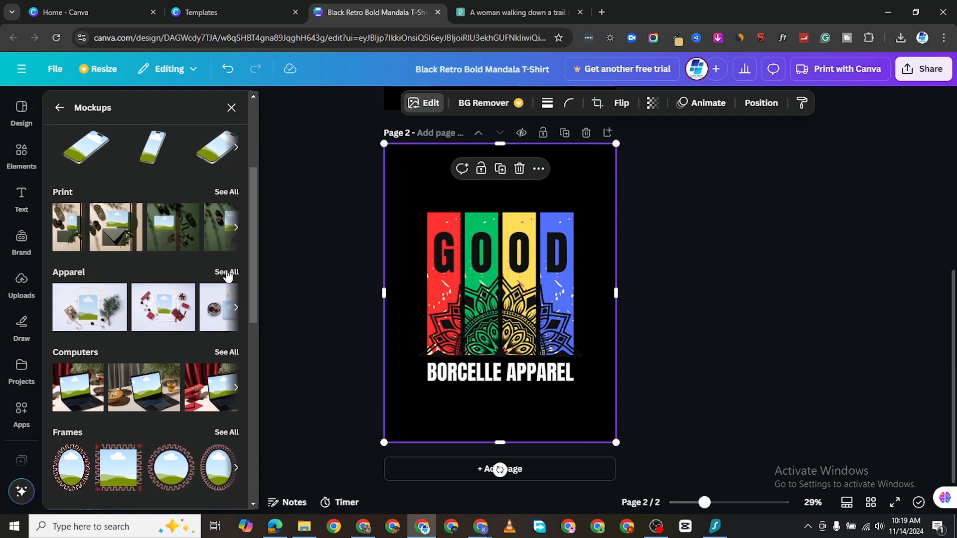
pyautogui.click(220, 295)
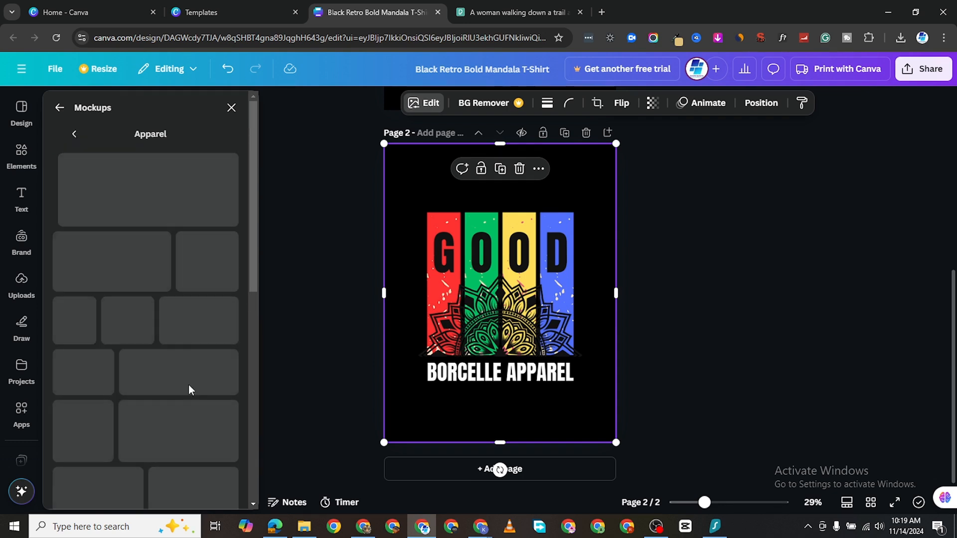
pyautogui.scroll(-3, 173, 391)
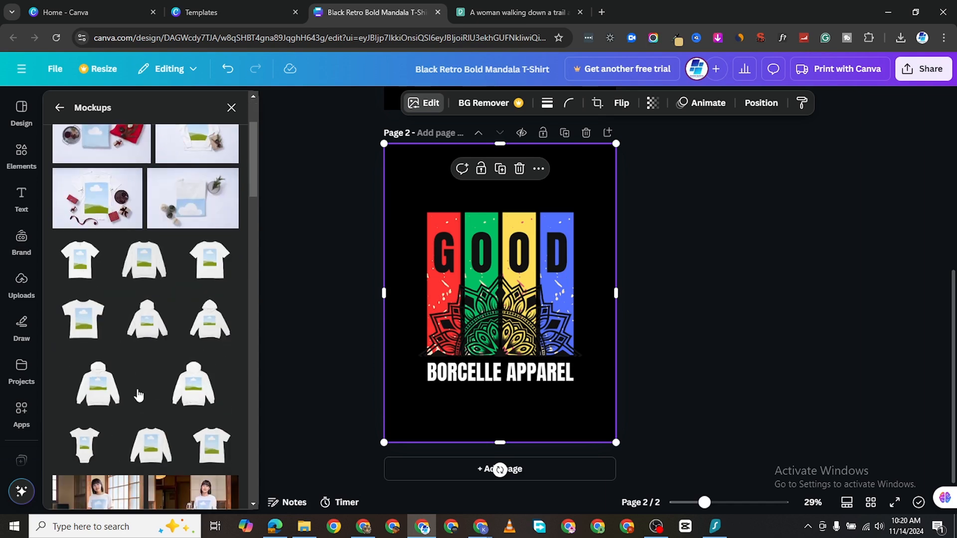
pyautogui.scroll(-4, 137, 395)
pyautogui.scroll(-6, 178, 386)
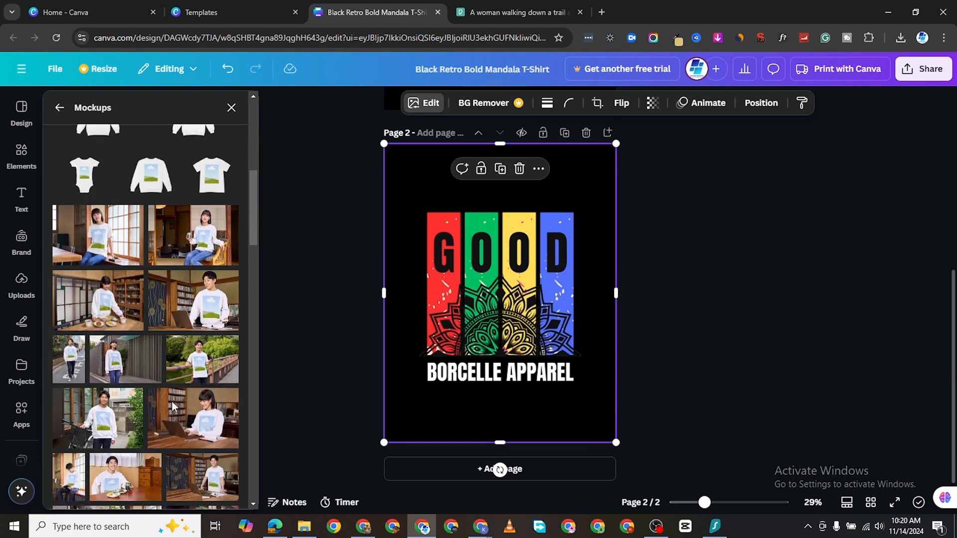
pyautogui.scroll(-7, 177, 404)
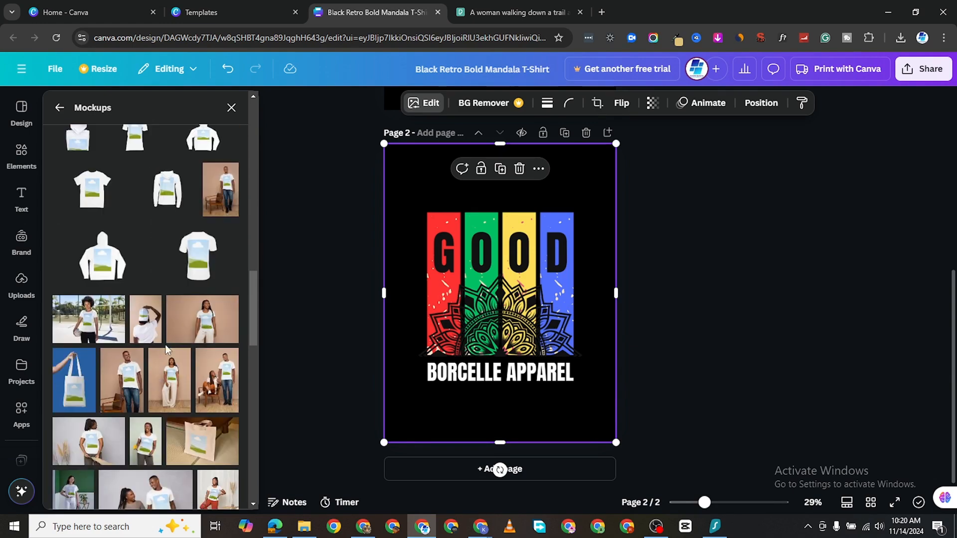
pyautogui.scroll(-1, 167, 349)
pyautogui.scroll(-1, 166, 358)
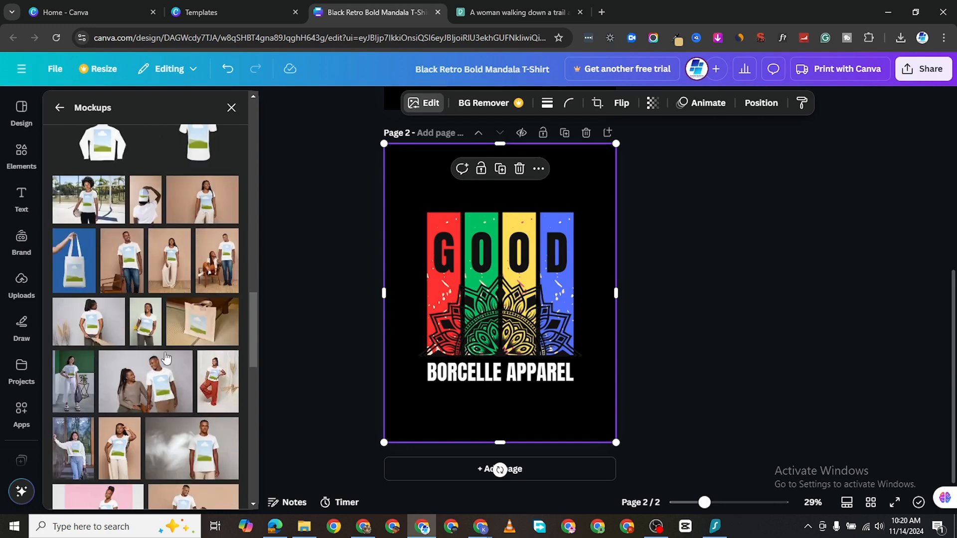
pyautogui.scroll(-2, 166, 358)
pyautogui.scroll(-2, 160, 343)
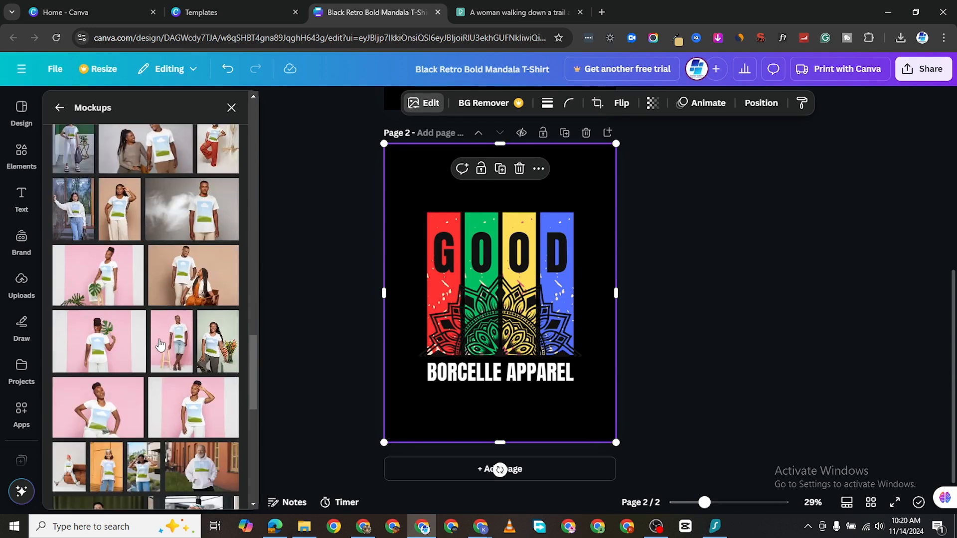
pyautogui.scroll(2, 177, 316)
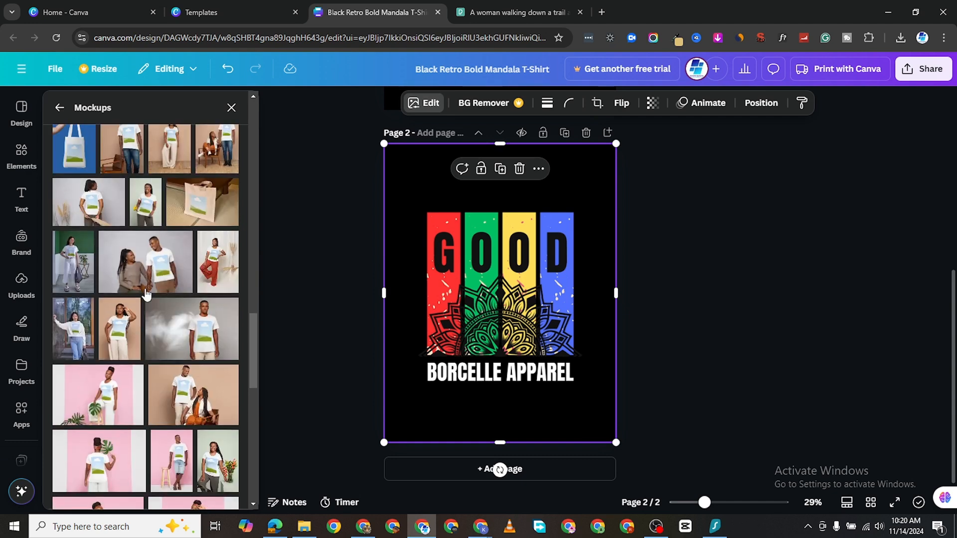
# - Apply the GOOD design to the beige-background model mockup and resize it to cover page 2
pyautogui.click(118, 323)
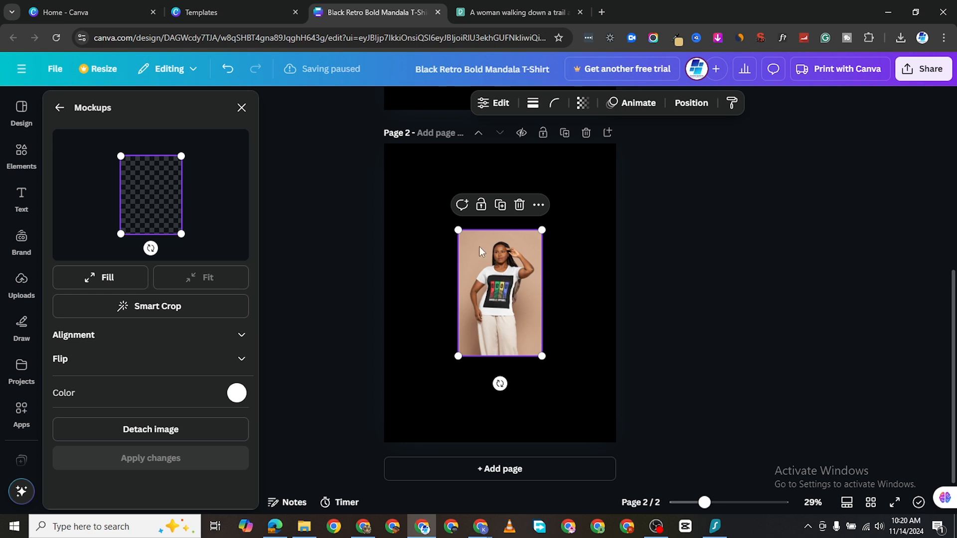
pyautogui.moveTo(477, 244); pyautogui.dragTo(404, 163)
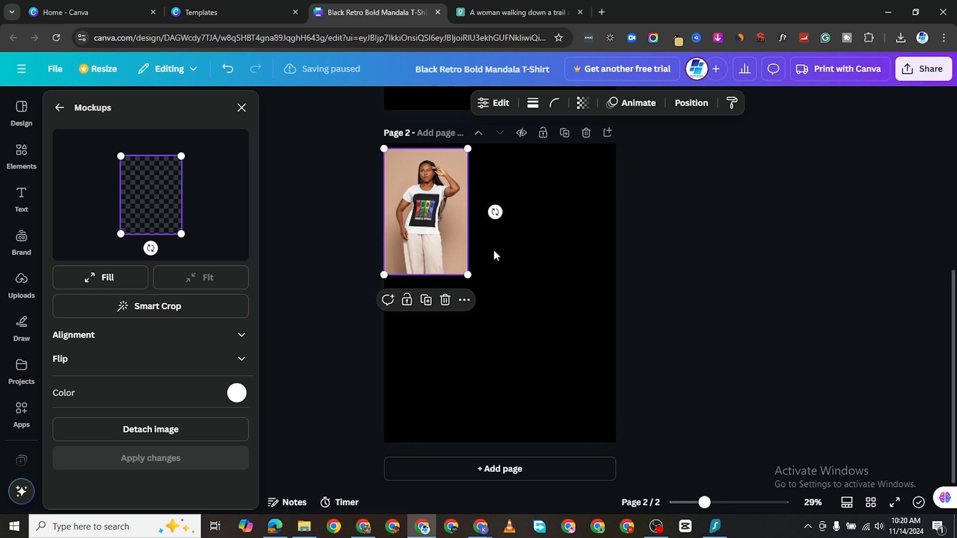
pyautogui.moveTo(470, 275); pyautogui.dragTo(726, 474)
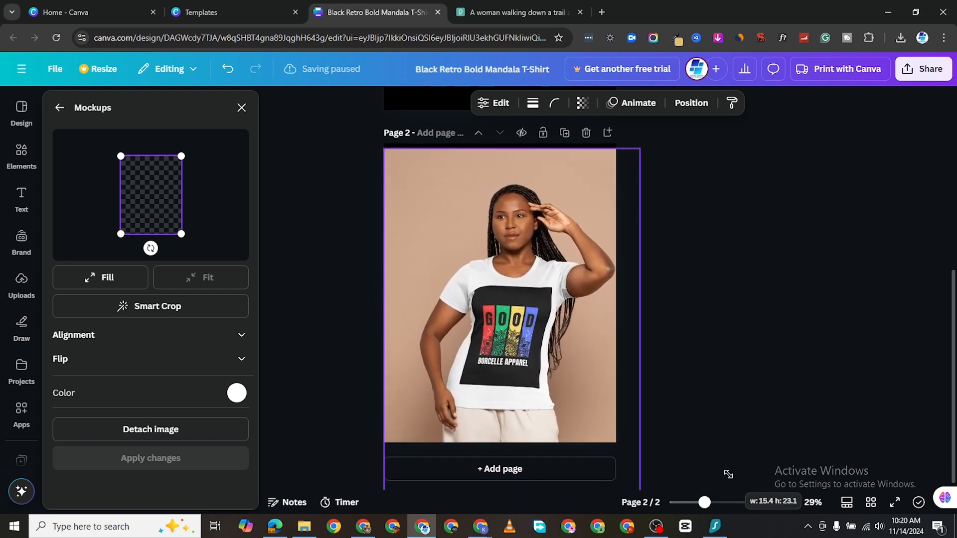
pyautogui.moveTo(578, 394); pyautogui.dragTo(563, 357)
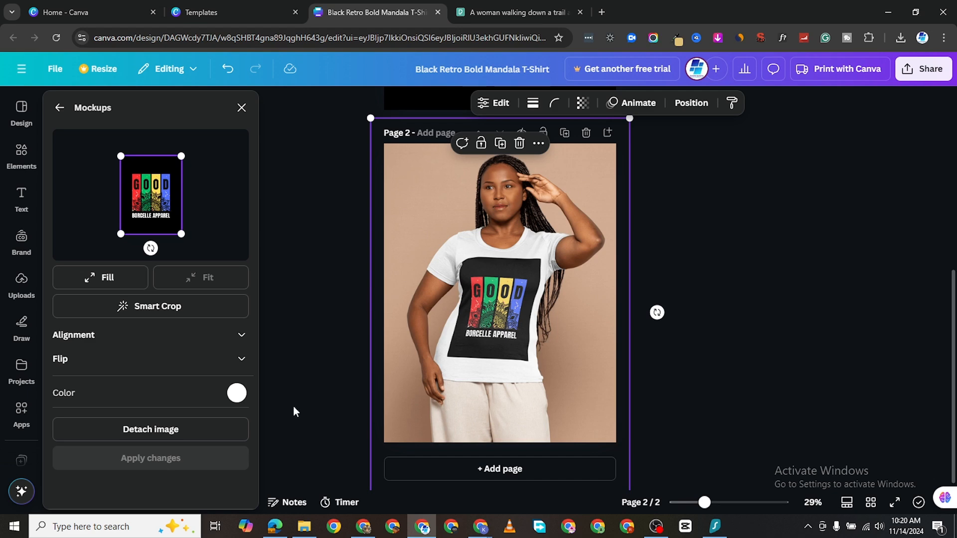
# - Change the mockup T-shirt colour to Black #000000 and apply the change
pyautogui.click(237, 394)
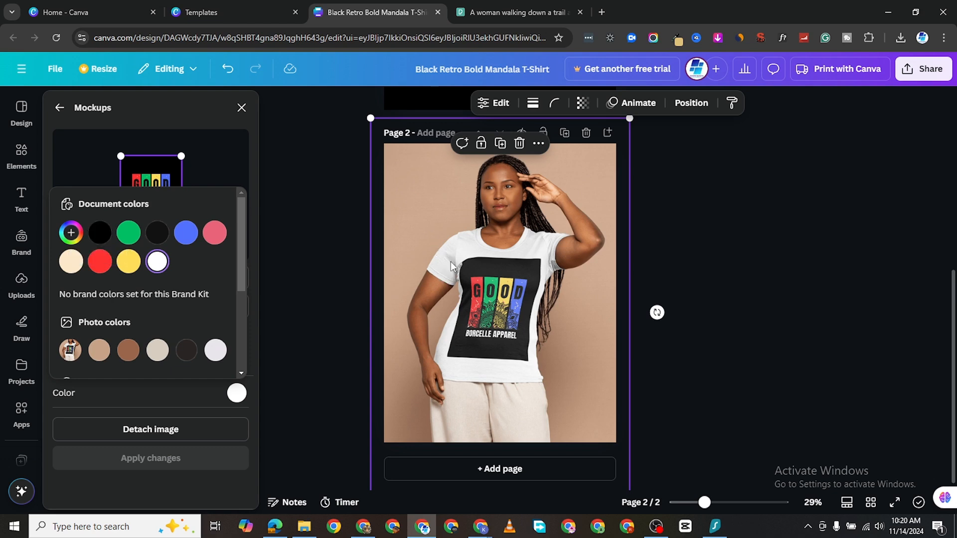
pyautogui.click(101, 238)
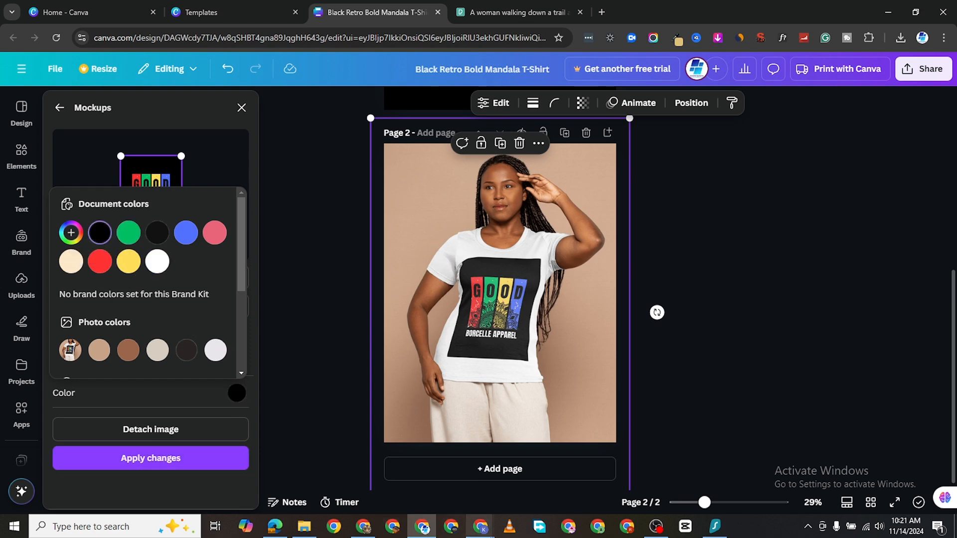
pyautogui.click(172, 461)
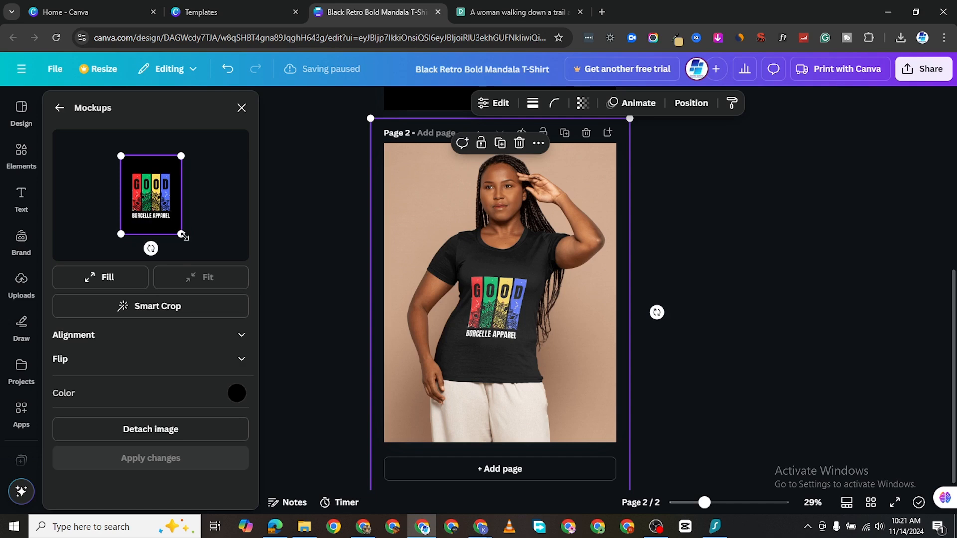
# - Enlarge the GOOD print on the black T-shirt, nudge it up and left, and apply the changes
pyautogui.moveTo(183, 234); pyautogui.dragTo(191, 250)
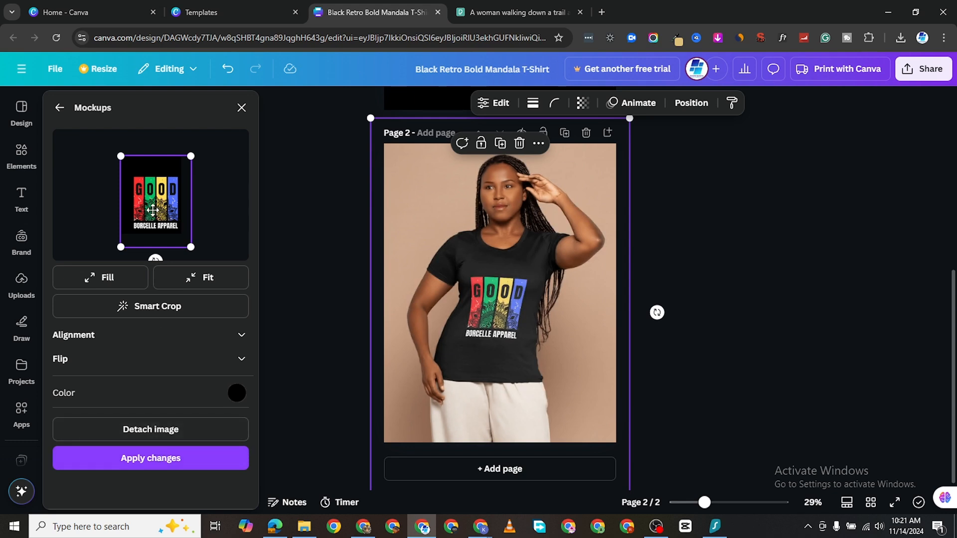
pyautogui.moveTo(153, 212); pyautogui.dragTo(152, 205)
pyautogui.click(165, 465)
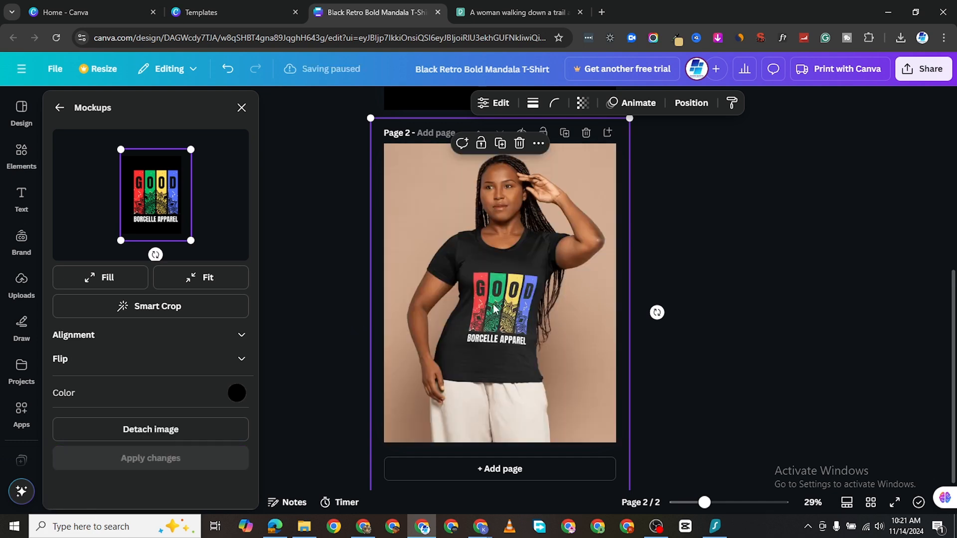
pyautogui.moveTo(151, 209); pyautogui.dragTo(144, 209)
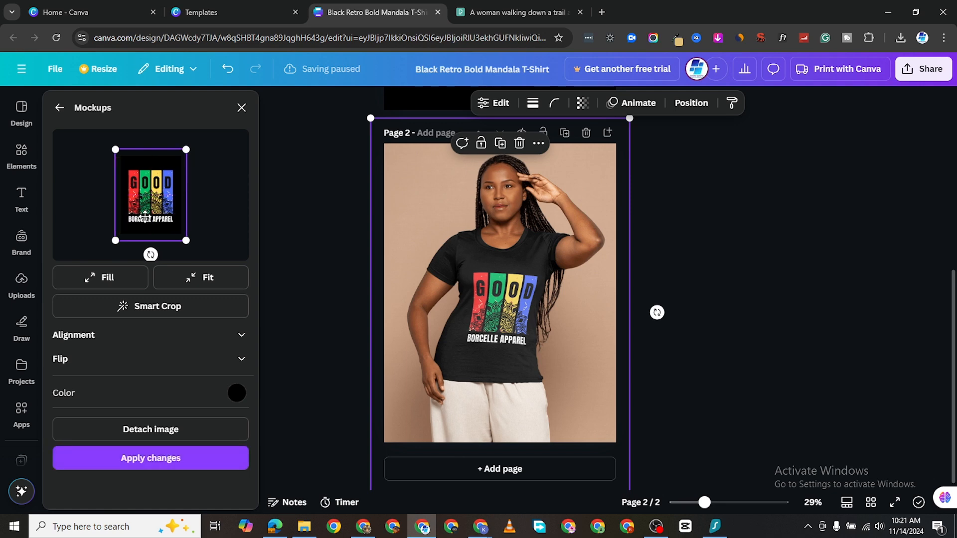
pyautogui.click(158, 462)
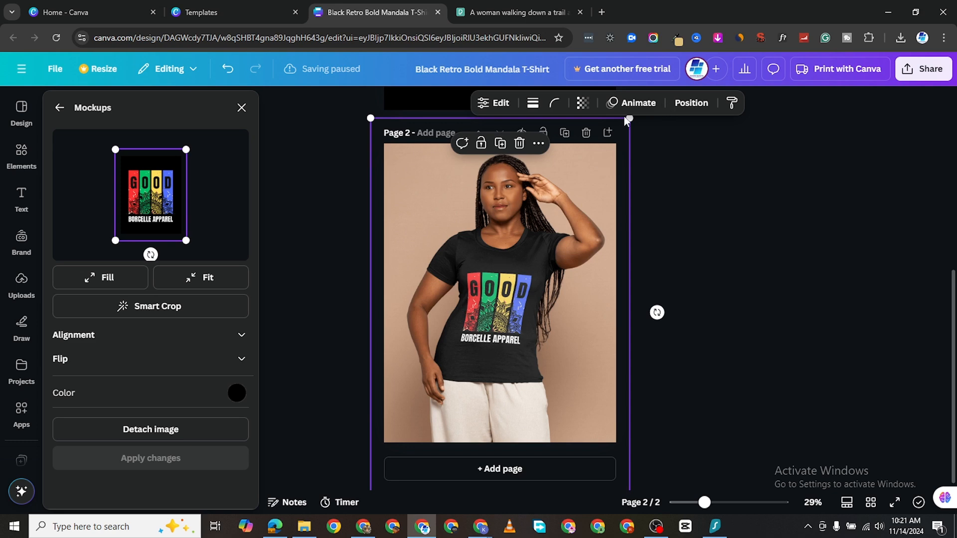
# - Enlarge the mockup photo and centre it on page 2
pyautogui.moveTo(624, 116); pyautogui.dragTo(639, 92)
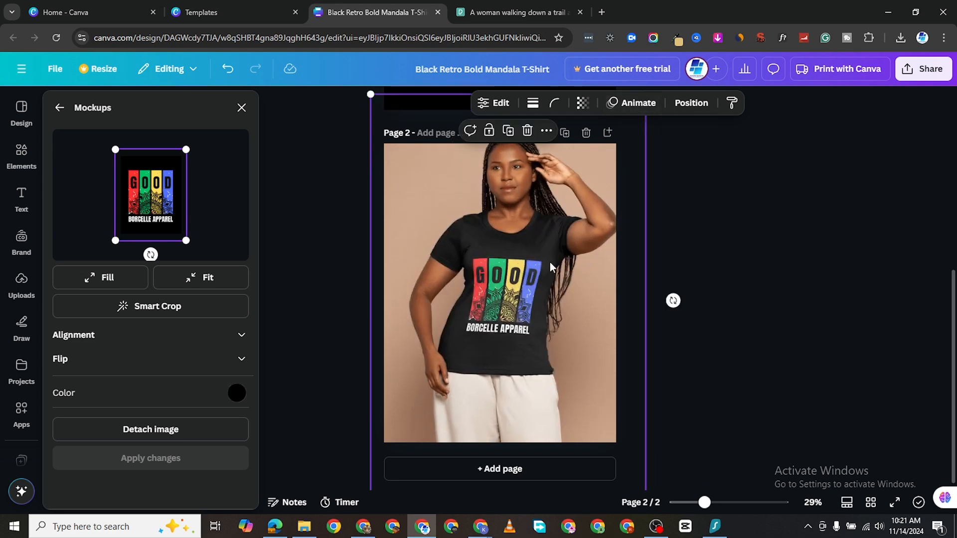
pyautogui.moveTo(549, 262); pyautogui.dragTo(541, 287)
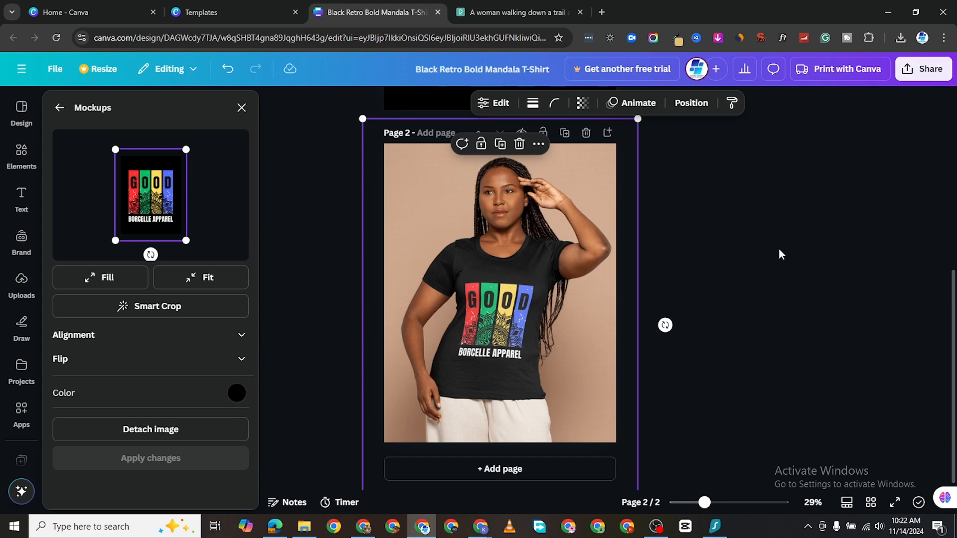
pyautogui.click(924, 69)
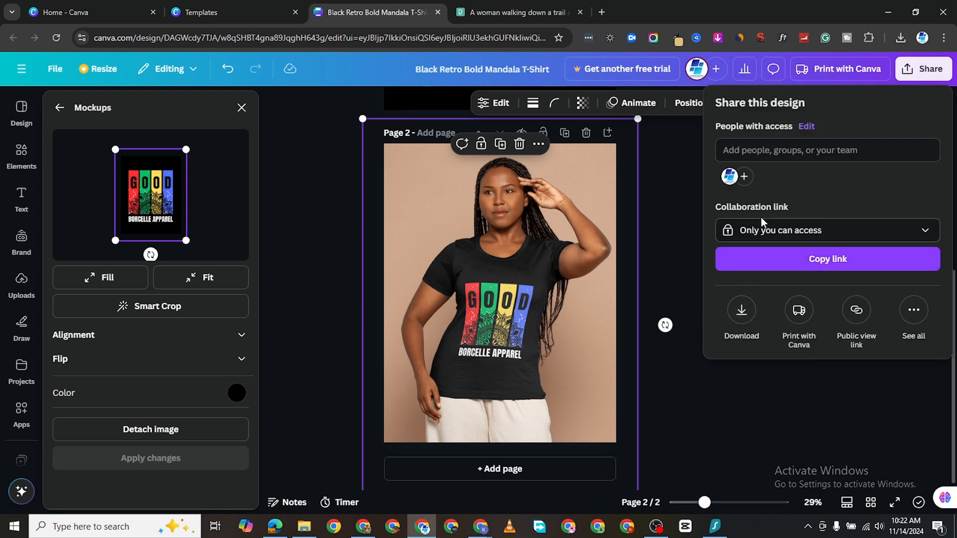
pyautogui.click(742, 310)
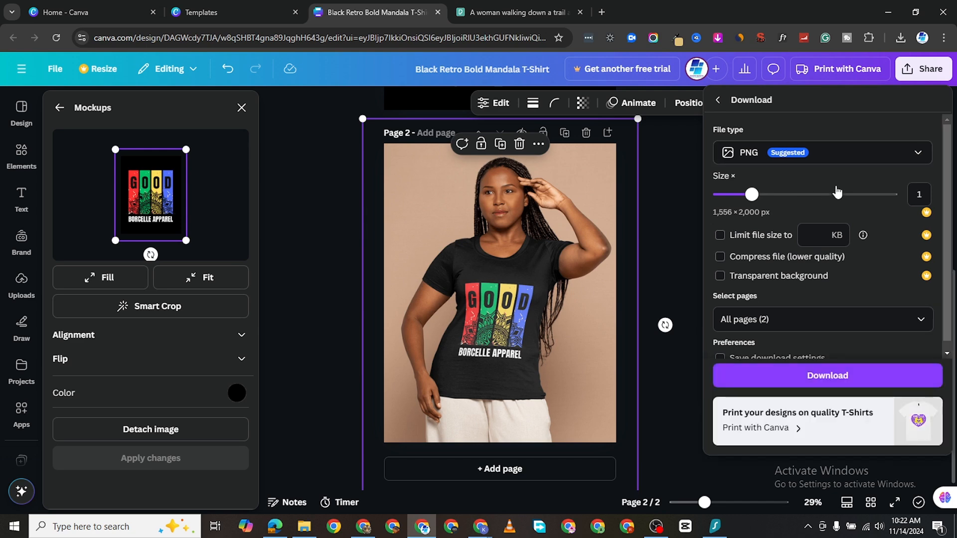
pyautogui.click(842, 155)
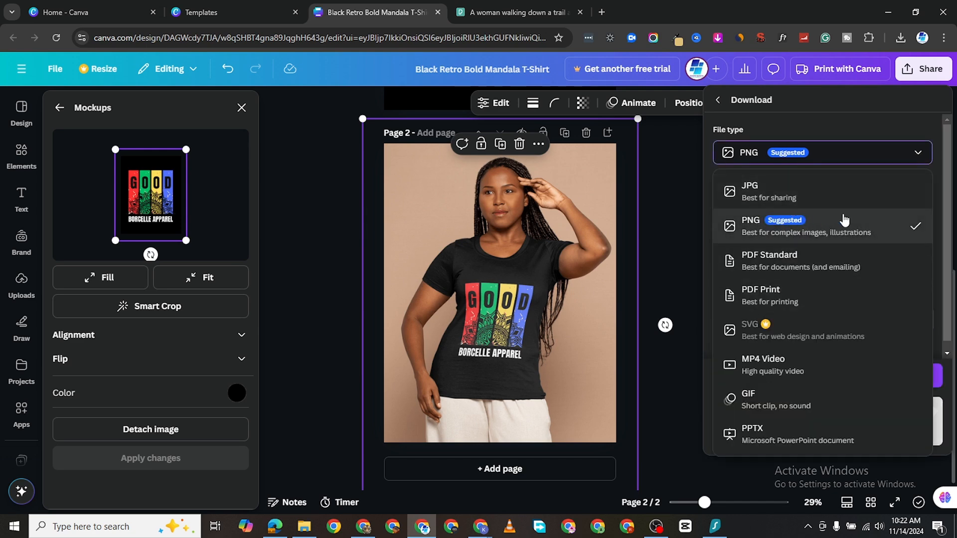
pyautogui.click(672, 202)
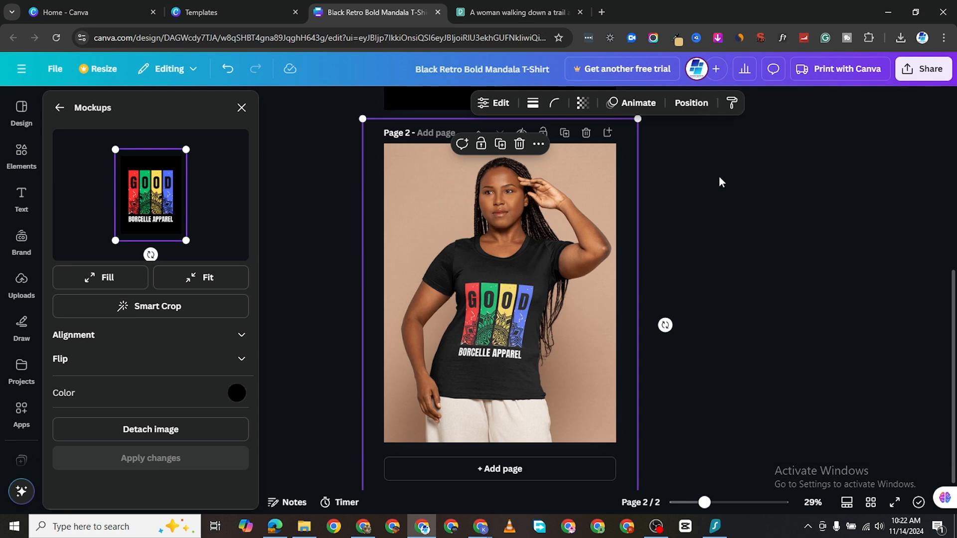